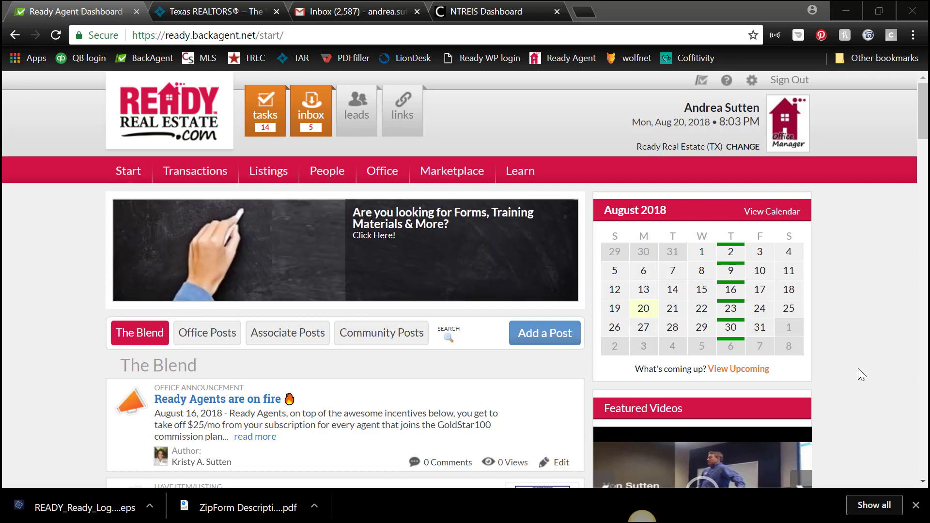
Go to Learn > Learning Resources in BackAgent and expand the Sample Contracts folder
click(519, 173)
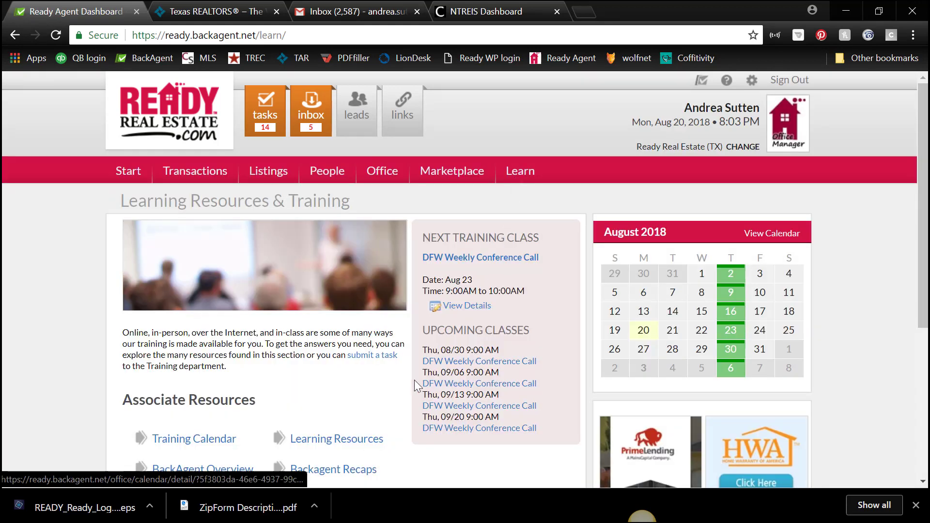
click(348, 441)
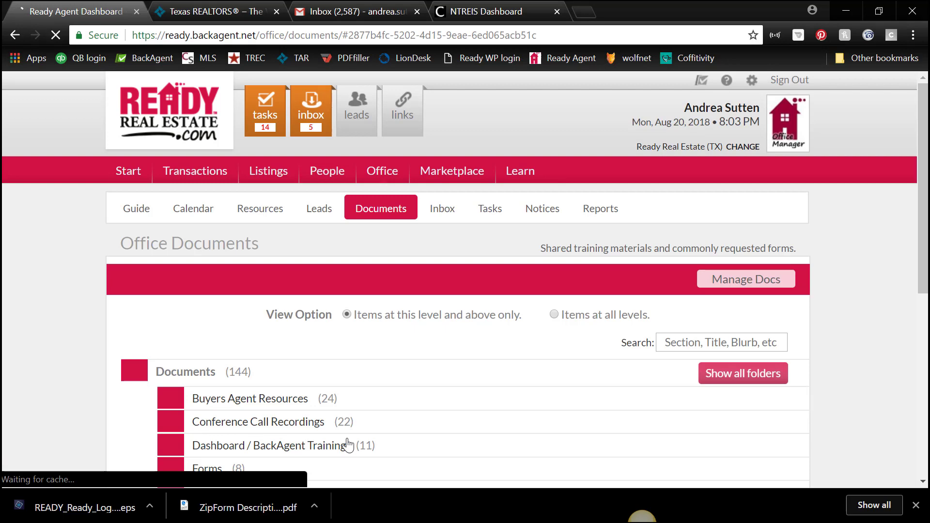
scroll(367, 380, down, 5)
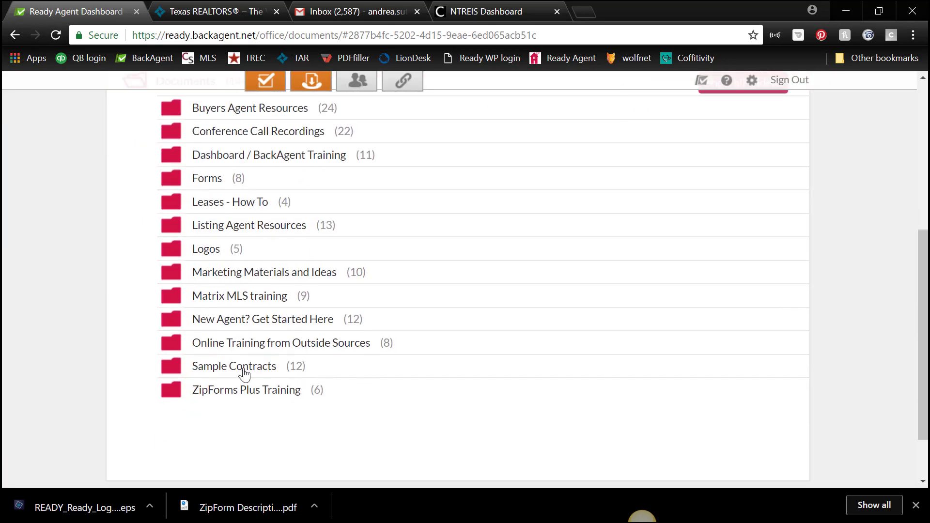
click(244, 372)
scroll(457, 334, down, 2)
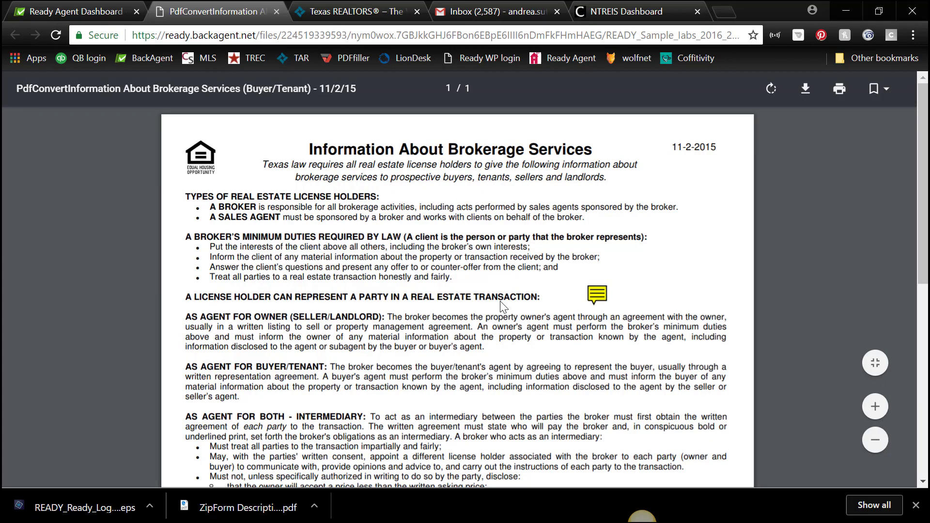
Scroll the Sample IABS PDF to review the License Holder Contact Information section
scroll(500, 303, down, 7)
scroll(500, 304, down, 2)
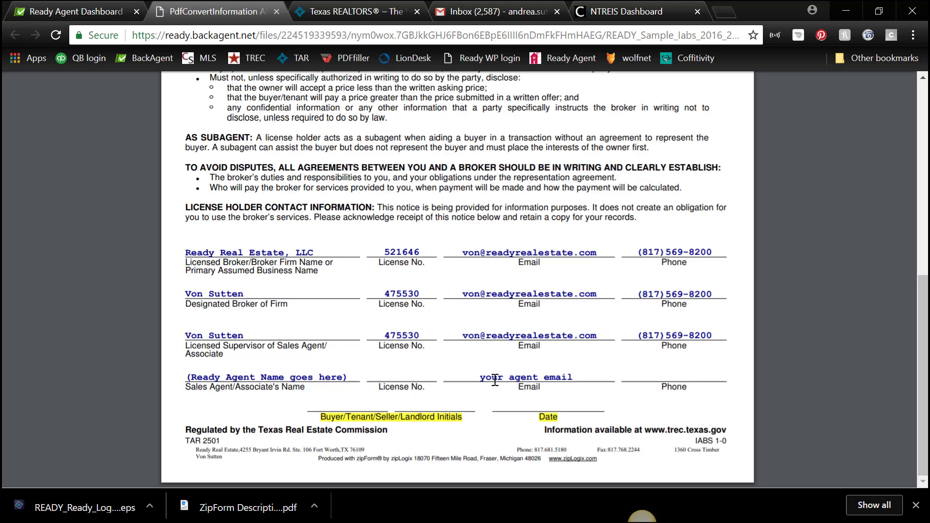
scroll(496, 359, up, 4)
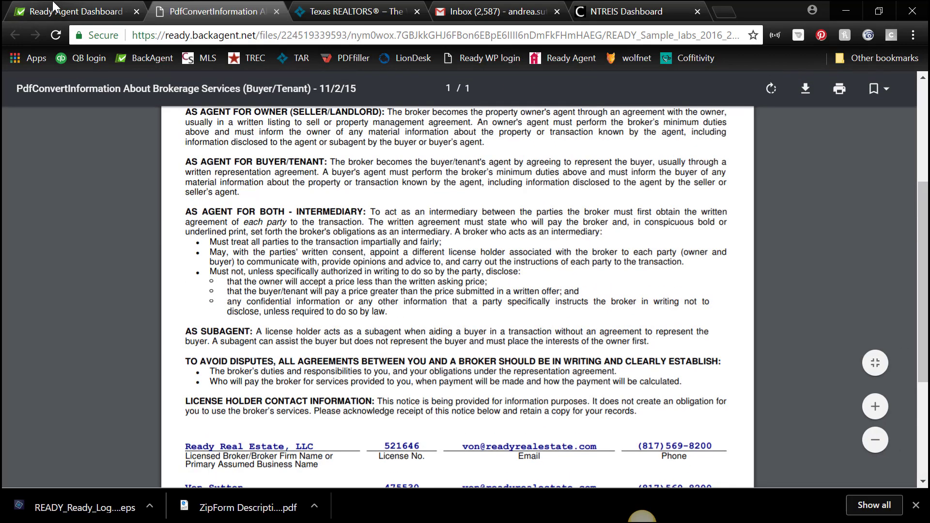
On the Ready Agent Dashboard tab, collapse Sample Contracts and expand ZipForms Plus Training
click(72, 11)
scroll(332, 184, down, 2)
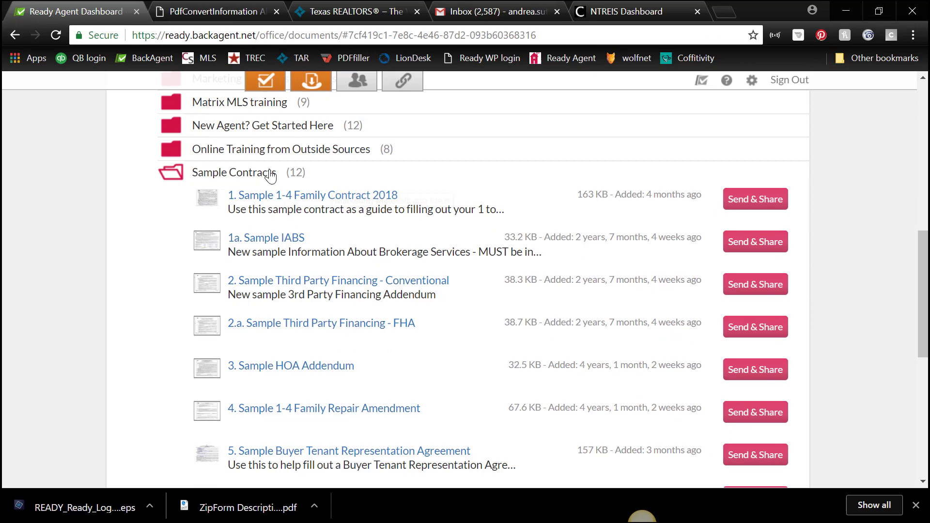
click(235, 174)
scroll(306, 203, up, 5)
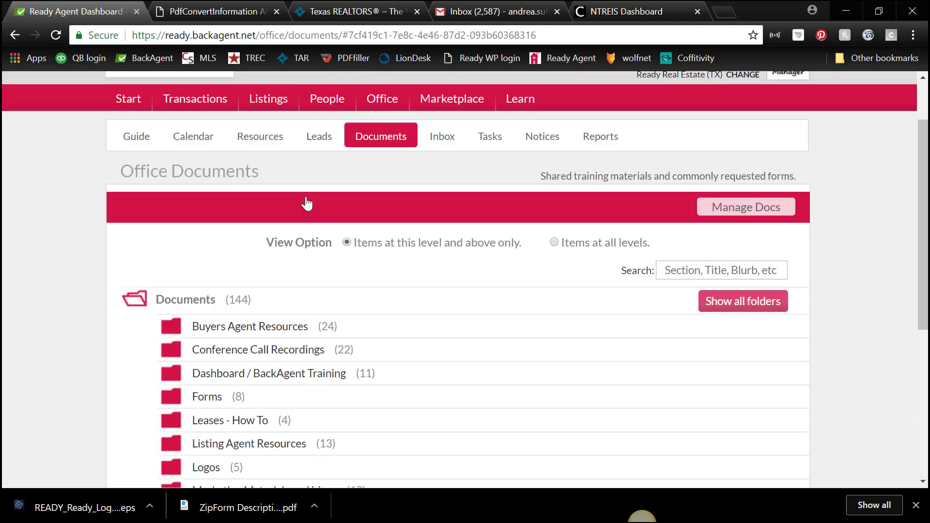
scroll(306, 203, down, 6)
click(277, 327)
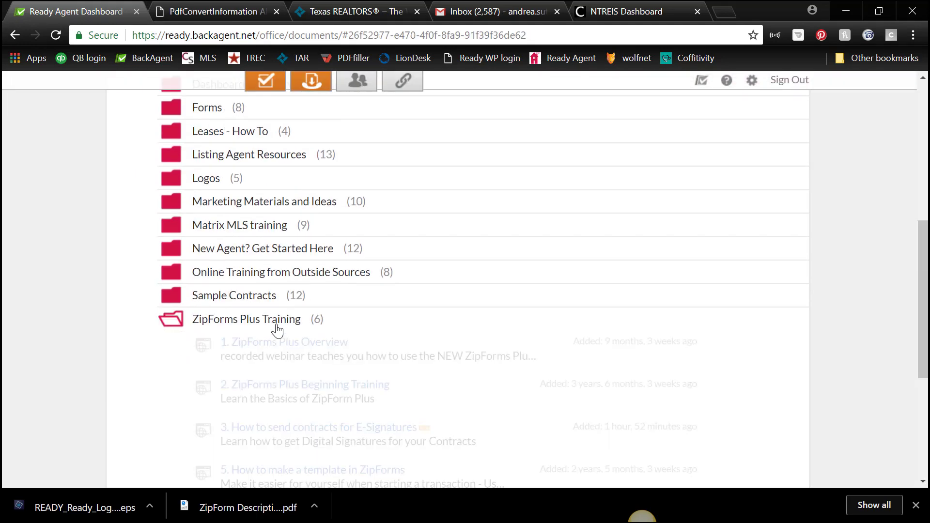
scroll(382, 299, down, 2)
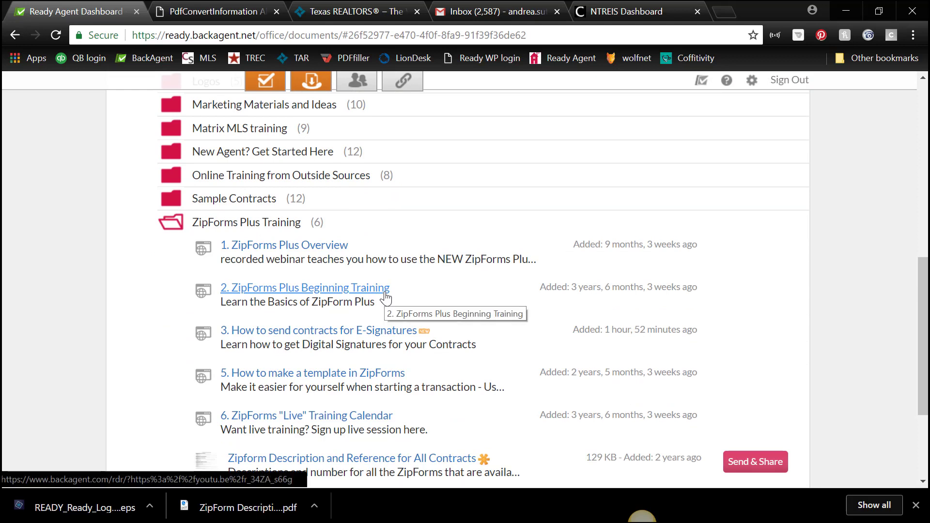
scroll(422, 283, up, 4)
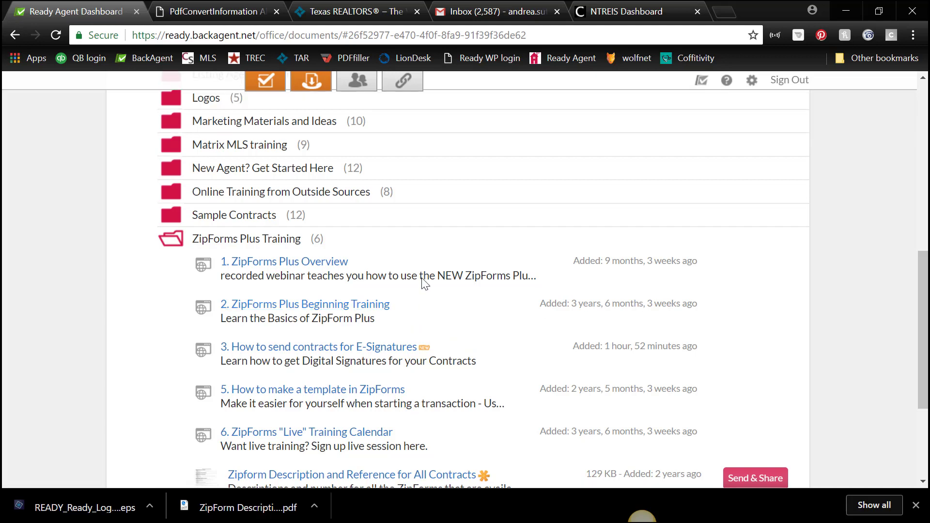
scroll(426, 283, up, 4)
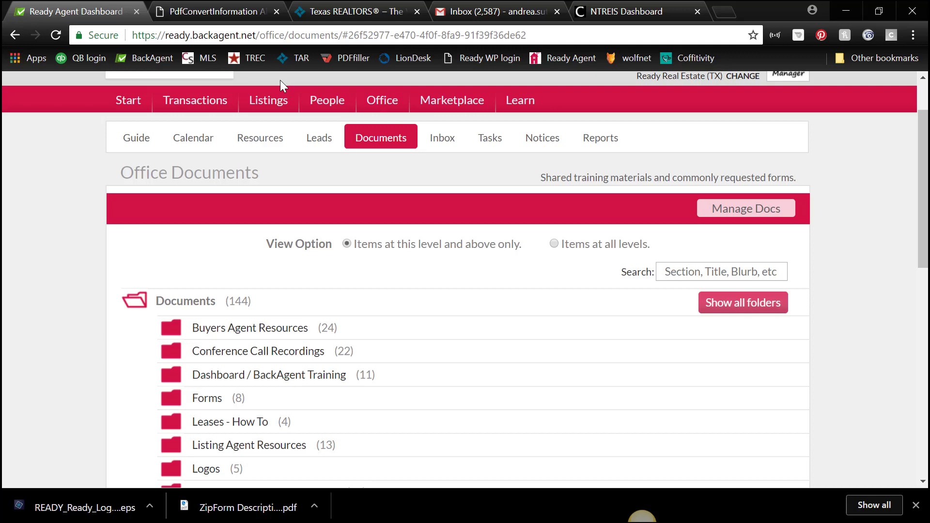
From the Texas REALTORS site, launch zipForm and log in with the saved member credentials
click(337, 11)
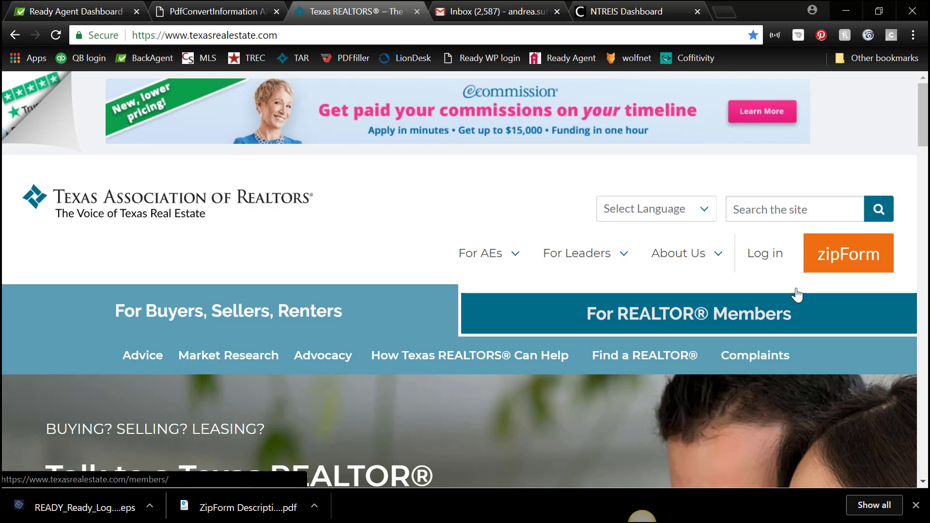
click(856, 262)
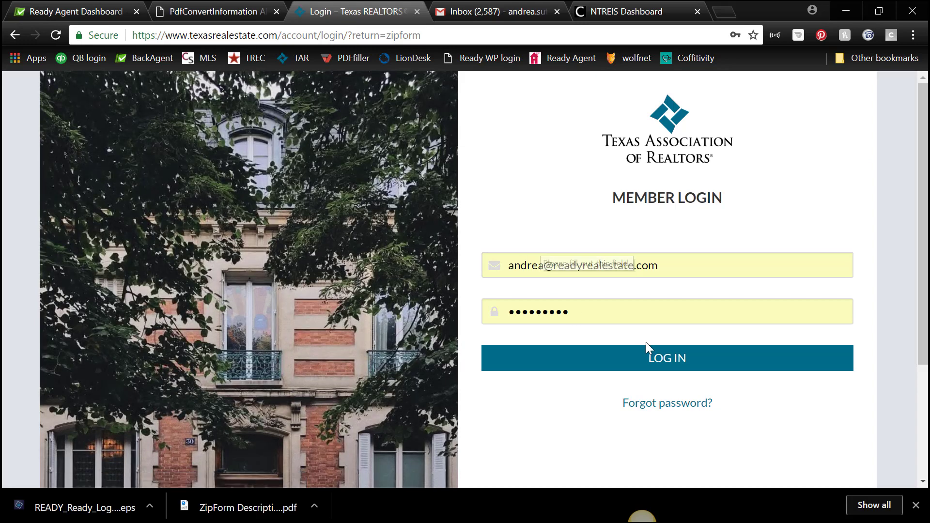
click(664, 363)
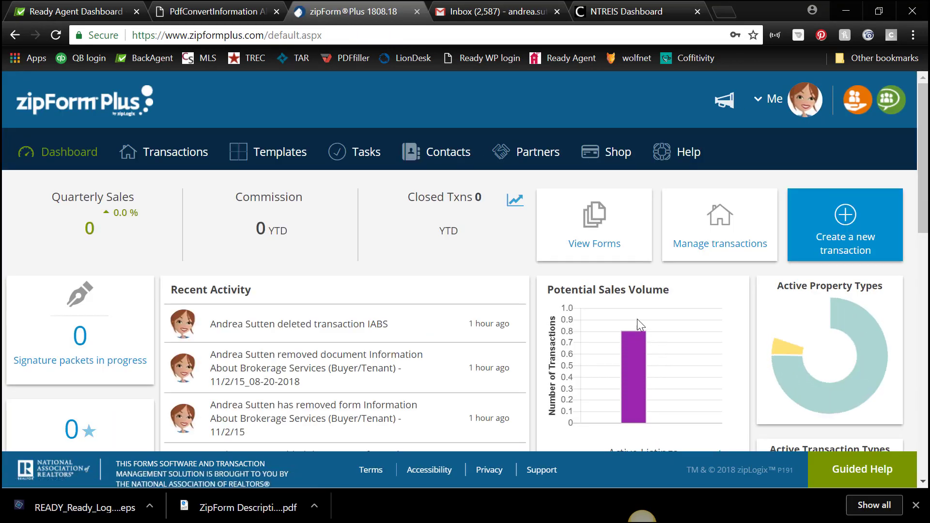
Open View Forms and list the form libraries such as TARRES, METROTEX, NTREIS and TREC
click(595, 228)
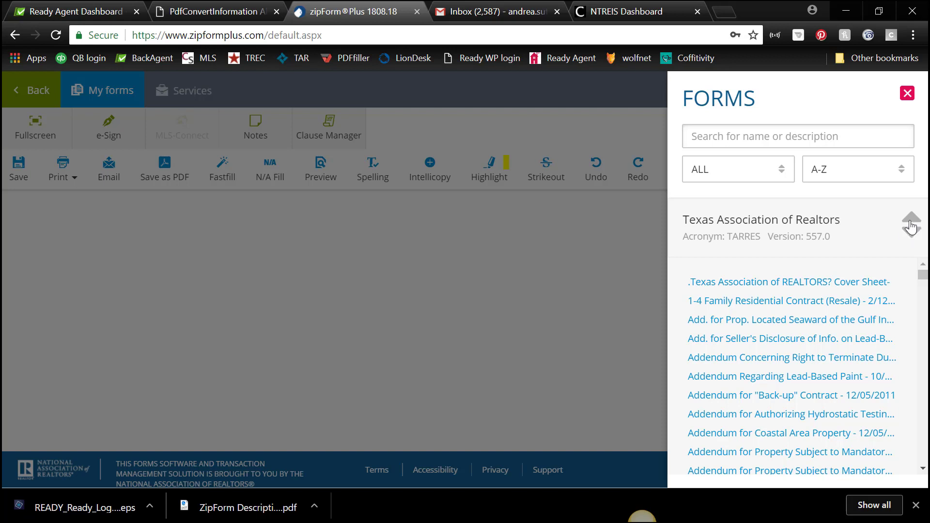
click(910, 223)
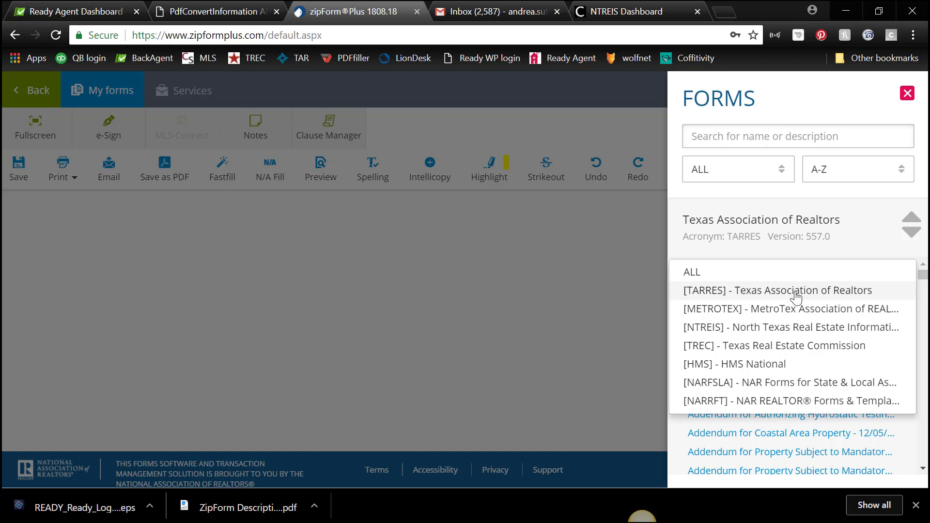
Close the forms panel, go back, and switch to the empty Templates page
click(907, 95)
click(907, 94)
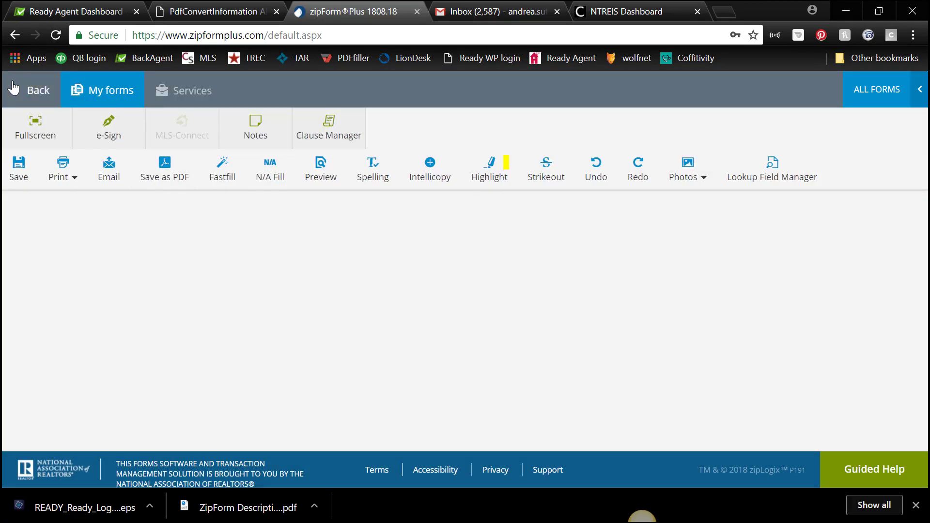
click(36, 91)
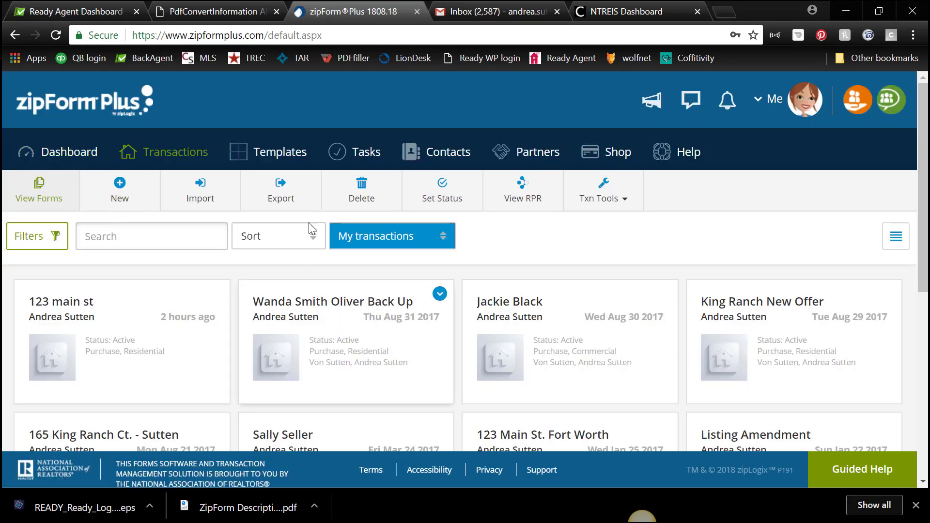
click(281, 158)
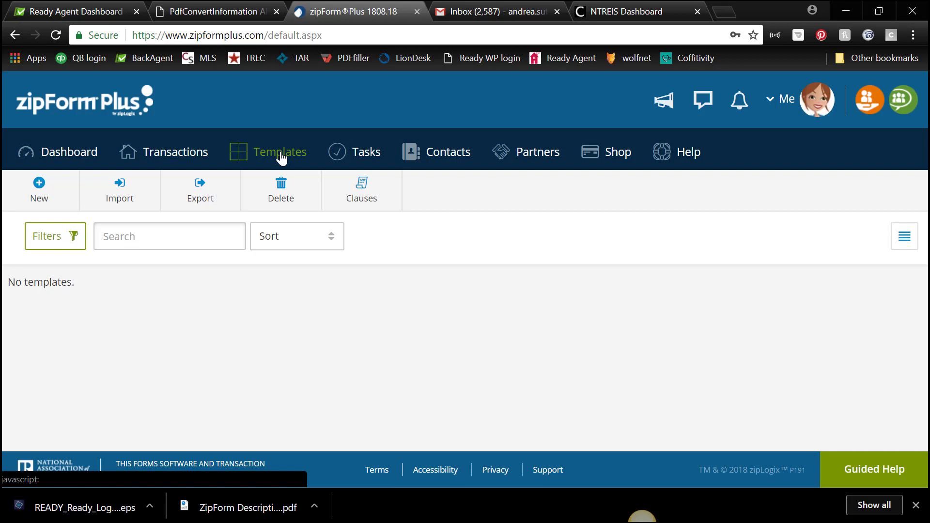
Create and save a Purchase template named 'IABS' with Residential property type
click(39, 194)
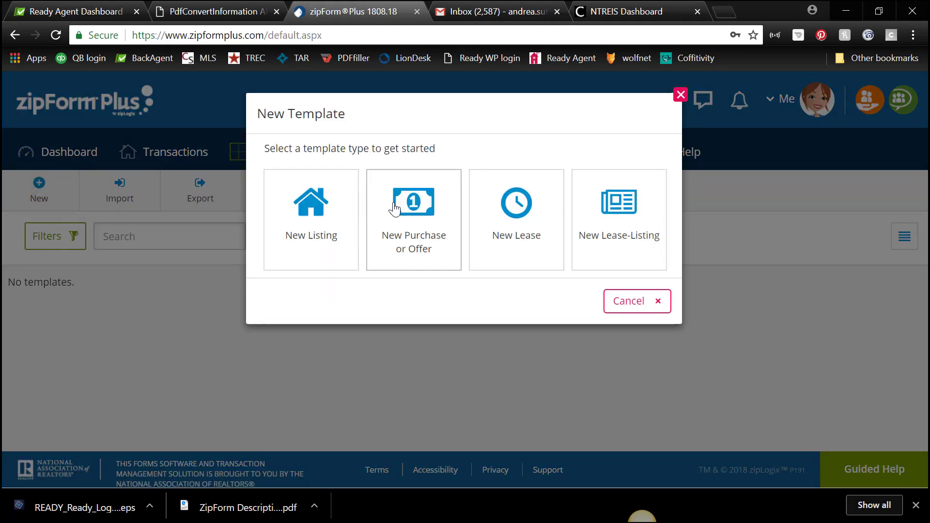
click(424, 233)
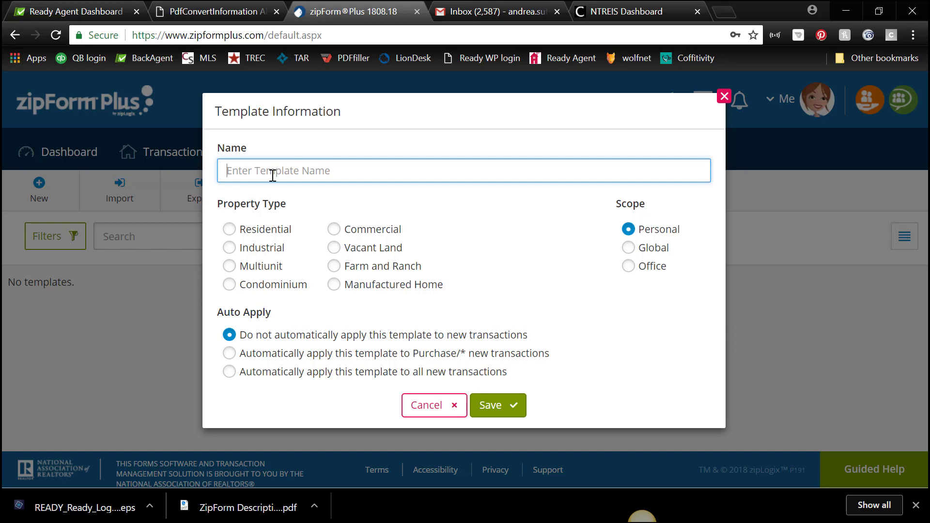
text(IABS)
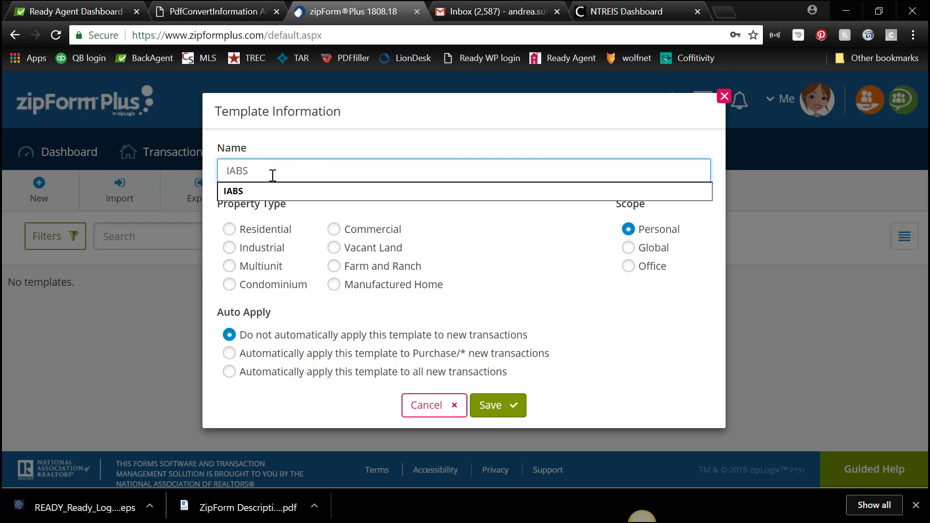
click(228, 230)
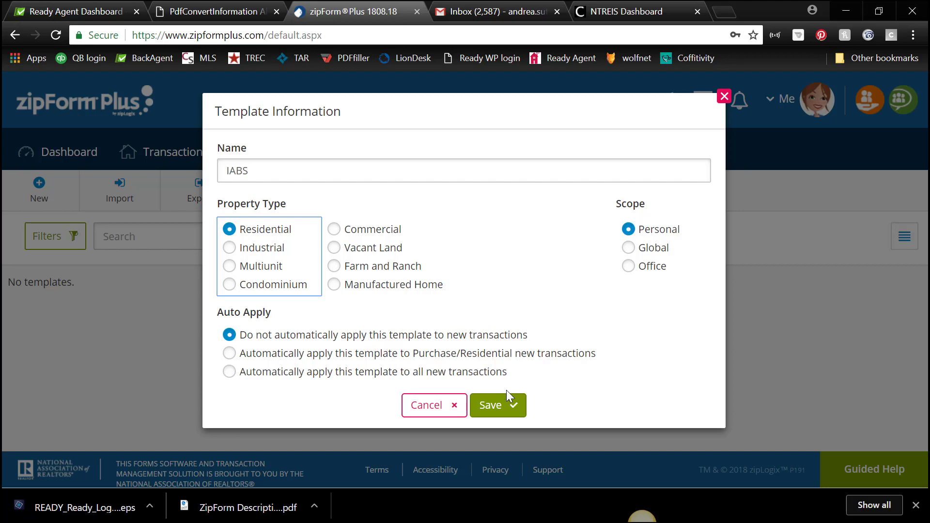
click(508, 410)
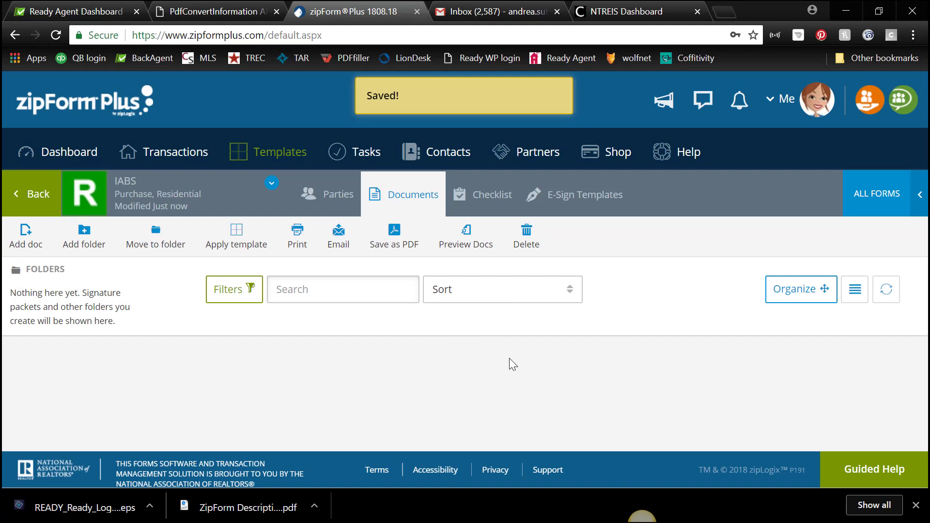
Start adding a library form to the IABS template's documents
click(19, 242)
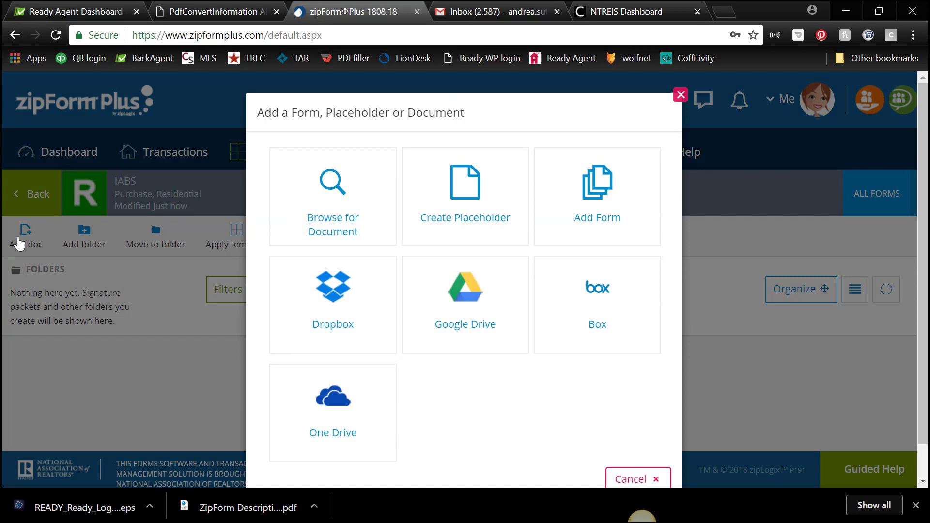
click(592, 202)
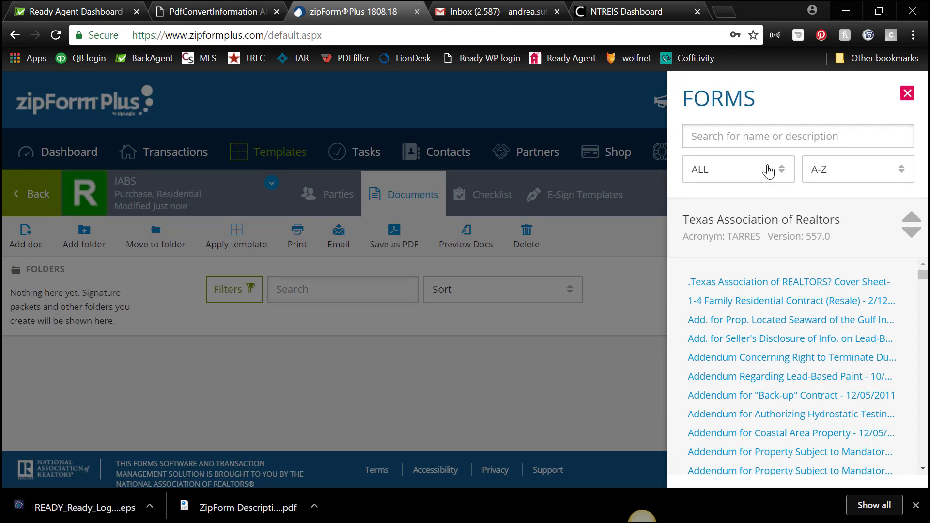
click(915, 234)
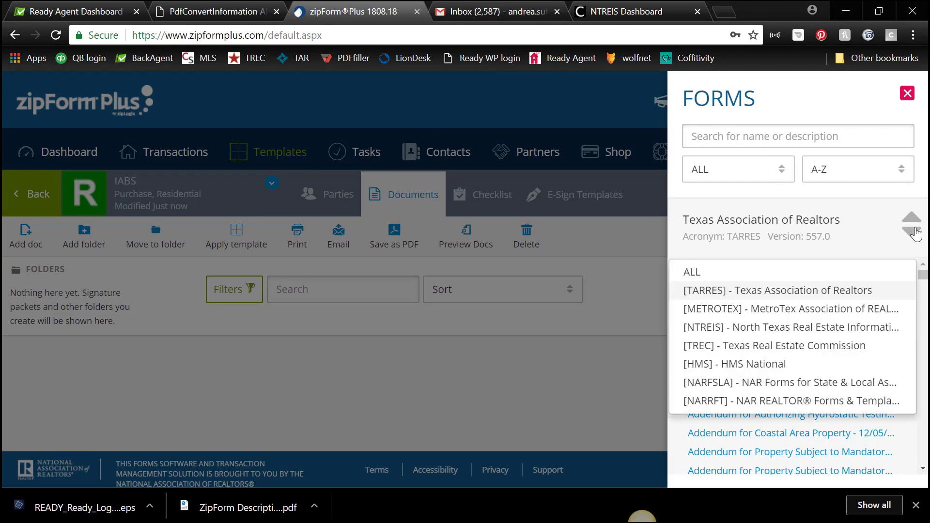
click(914, 233)
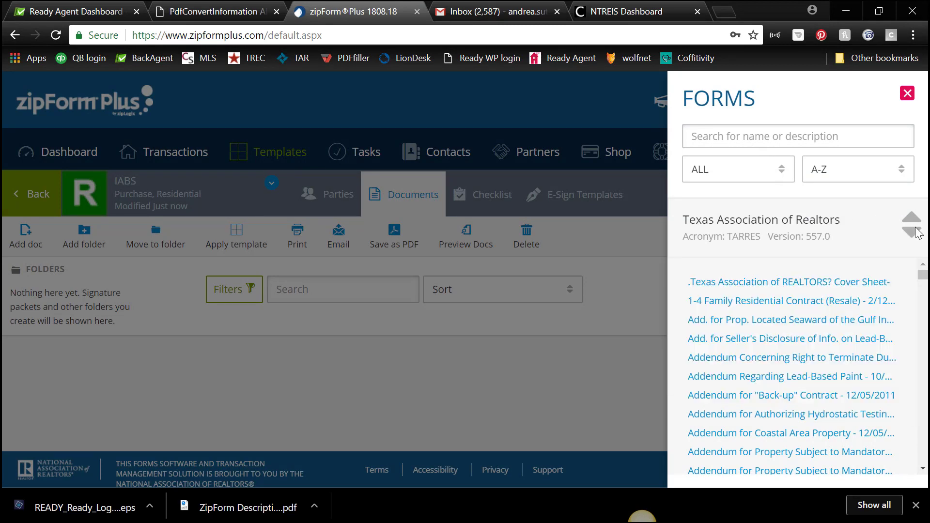
Filter to Notices, search 'TAR-25', and add the Buyer/Tenant IABS form TAR-2501B
click(782, 174)
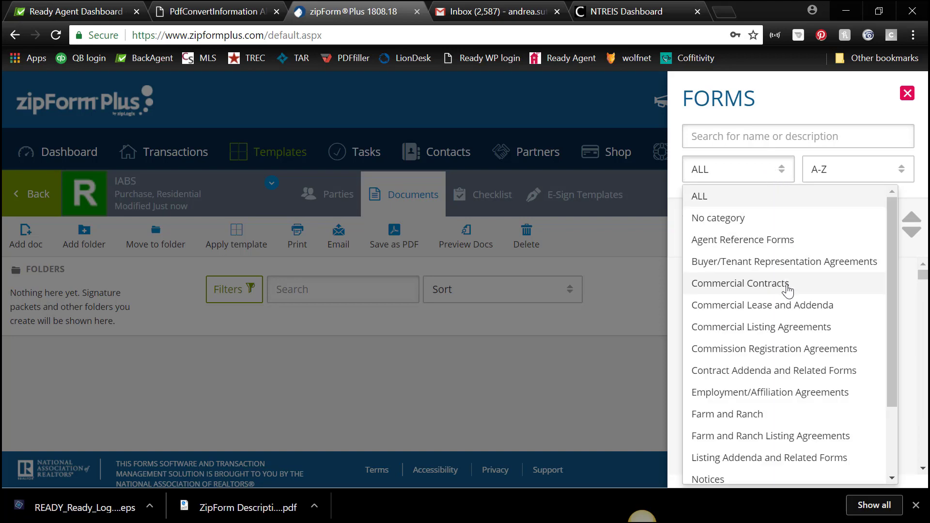
scroll(786, 281, down, 2)
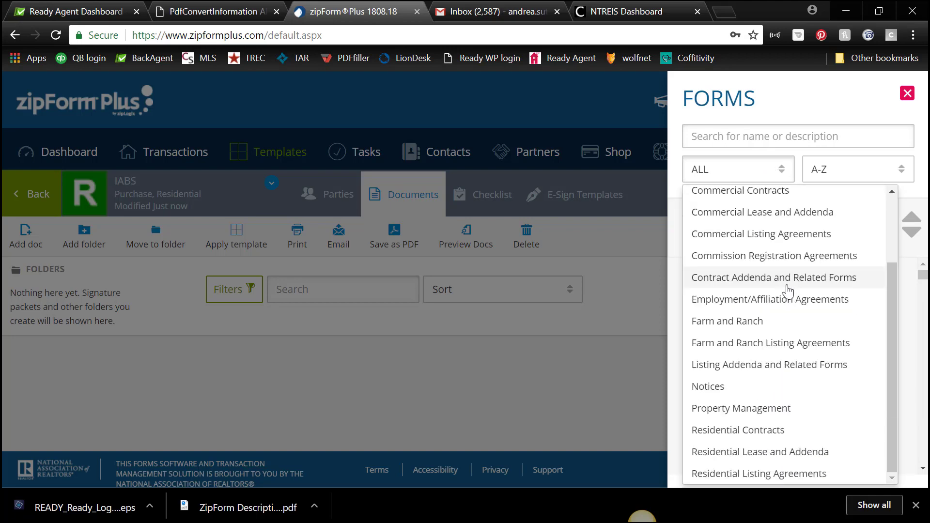
click(721, 397)
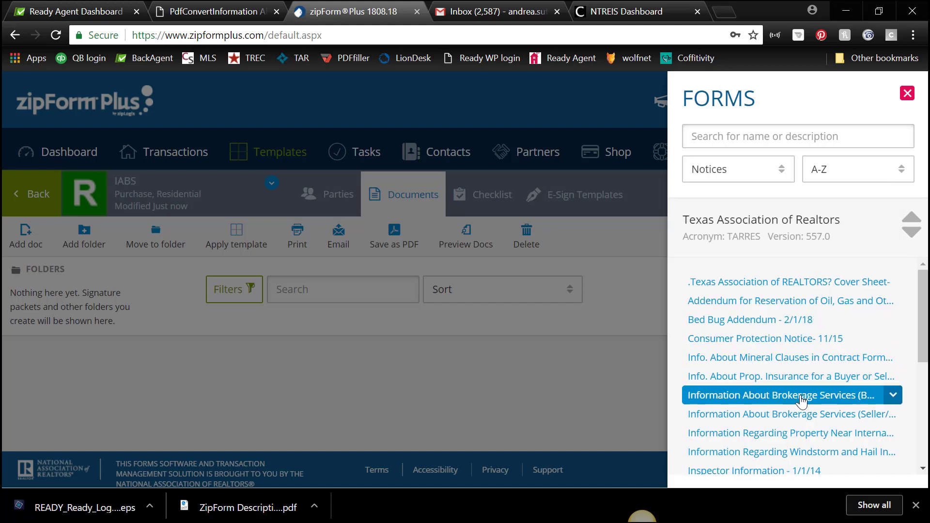
click(756, 136)
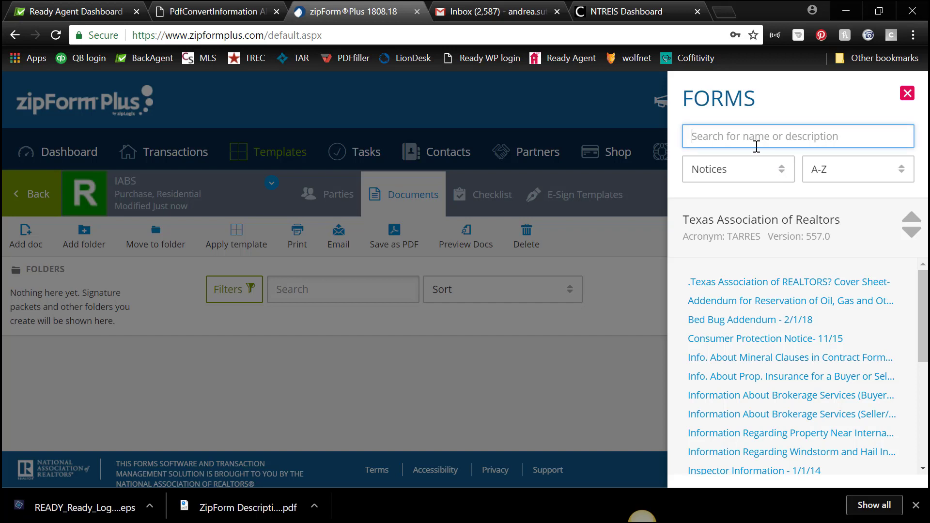
text(TAR)
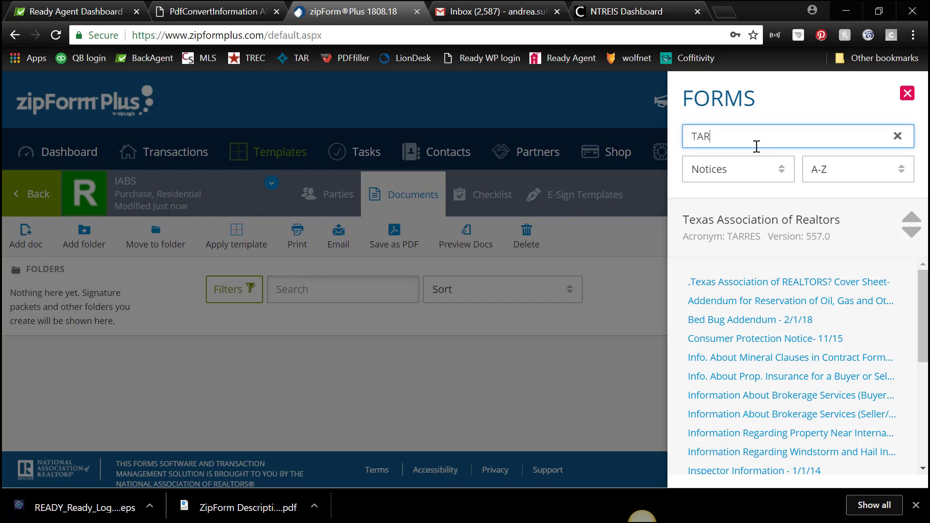
text(-)
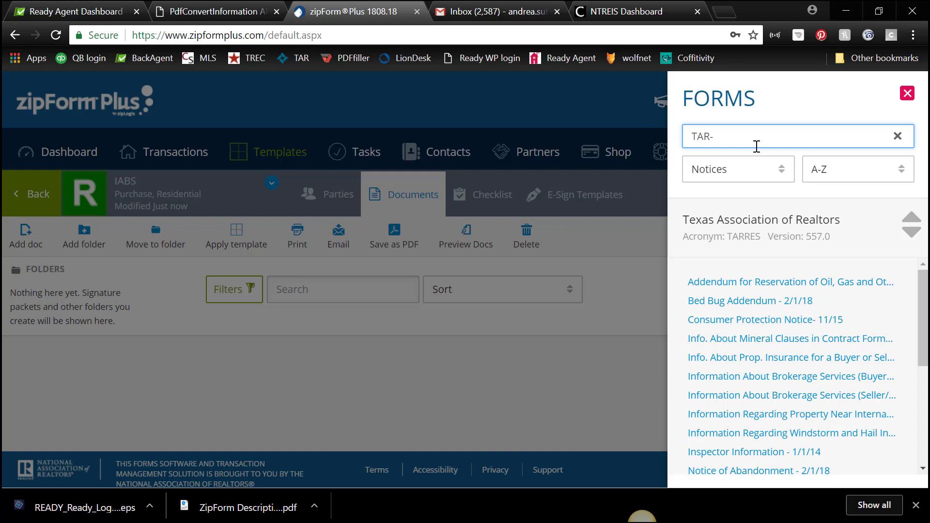
text(2501)
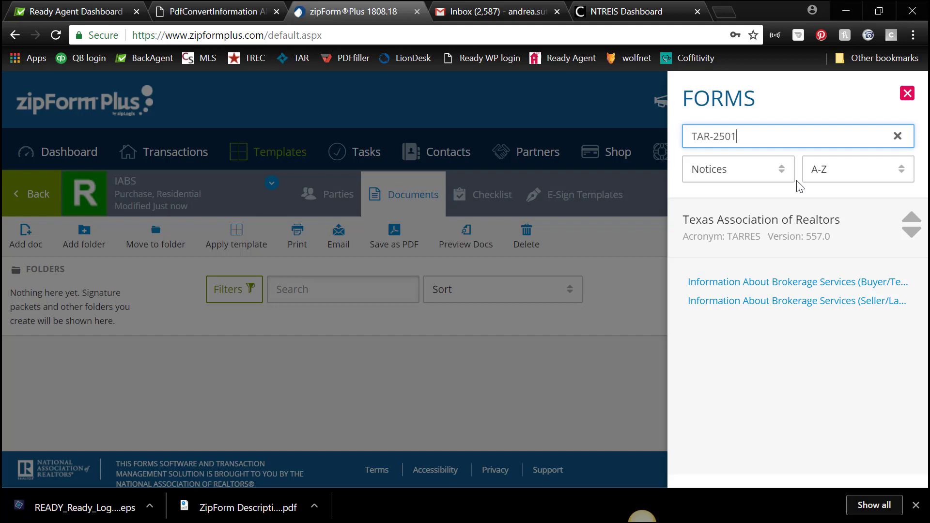
click(782, 287)
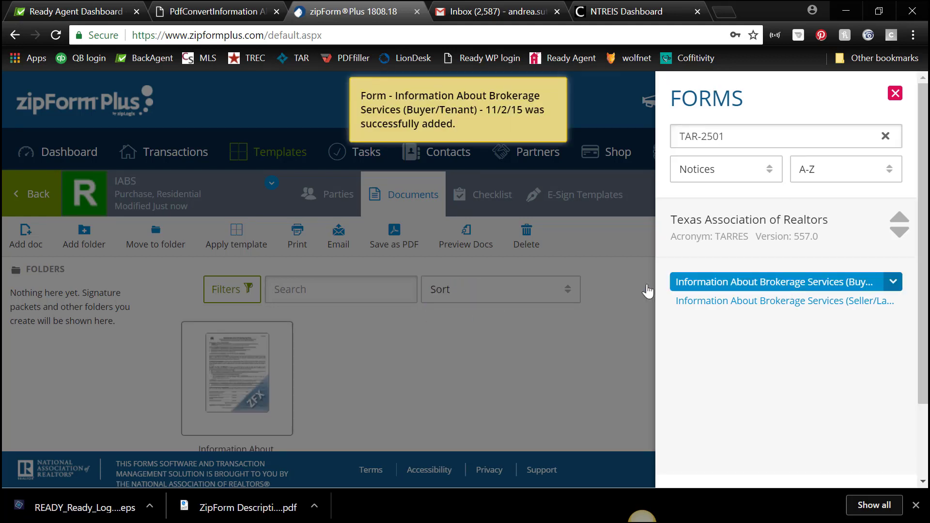
click(894, 93)
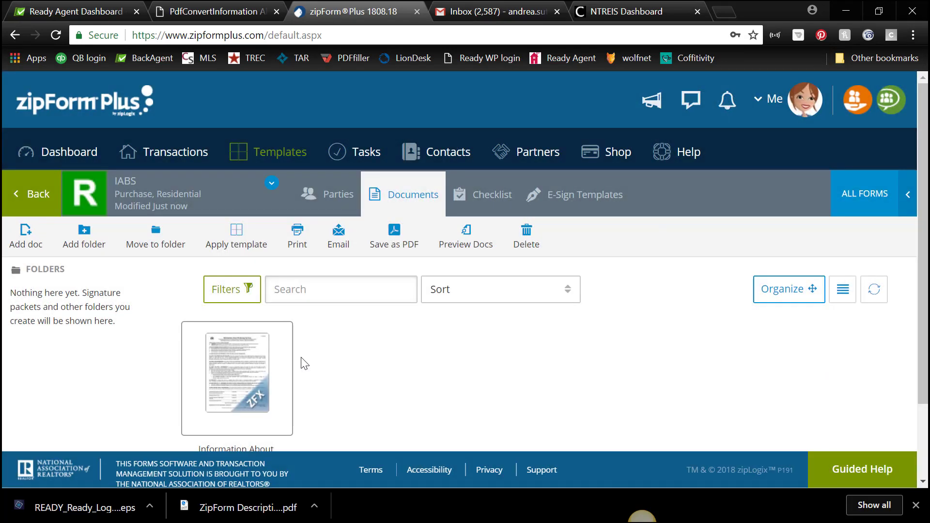
scroll(294, 364, down, 2)
mouse_move(245, 282)
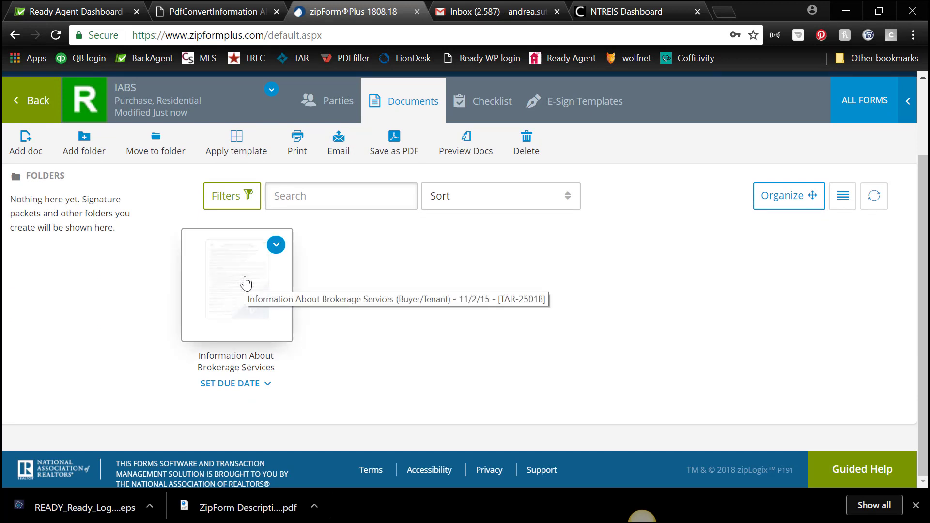
Open the added IABS form for editing and scroll to the contact section
click(276, 247)
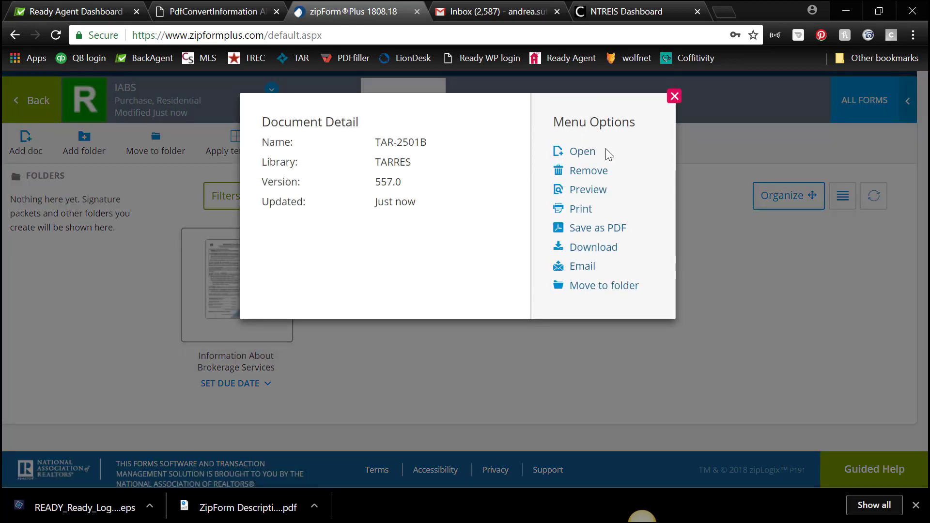
click(580, 154)
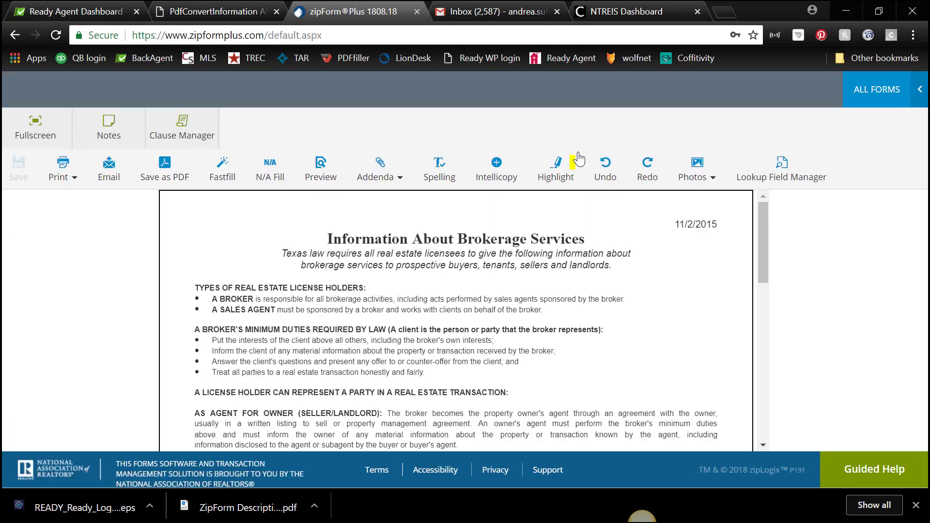
scroll(664, 256, down, 2)
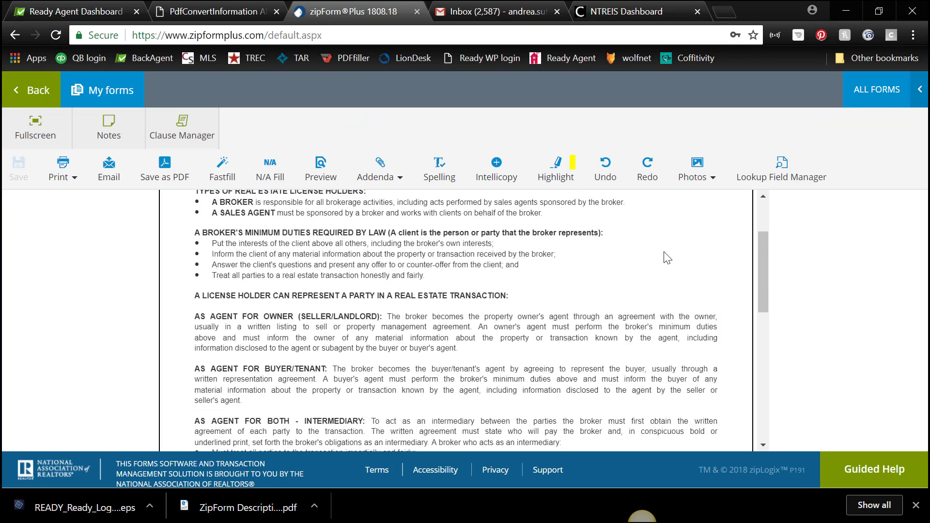
scroll(664, 256, down, 8)
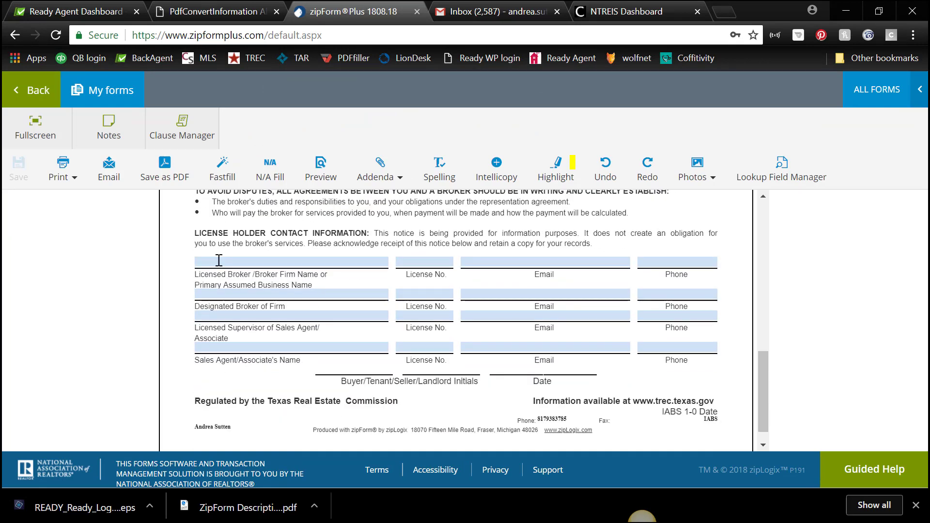
Fill the broker firm row with Ready Real Estate, its license, email and phone
click(219, 260)
click(544, 262)
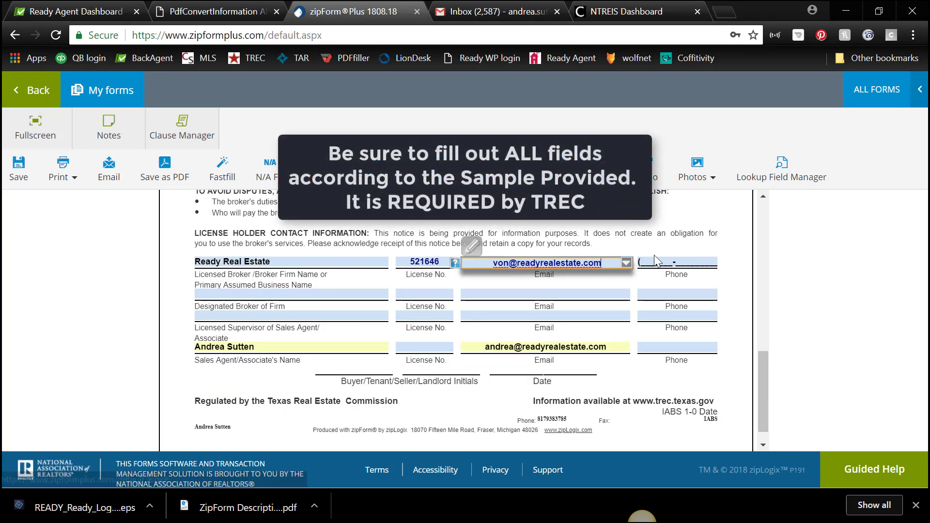
click(654, 261)
Fill the designated broker's name, license, email and phone using suggested values
click(231, 295)
text(vo)
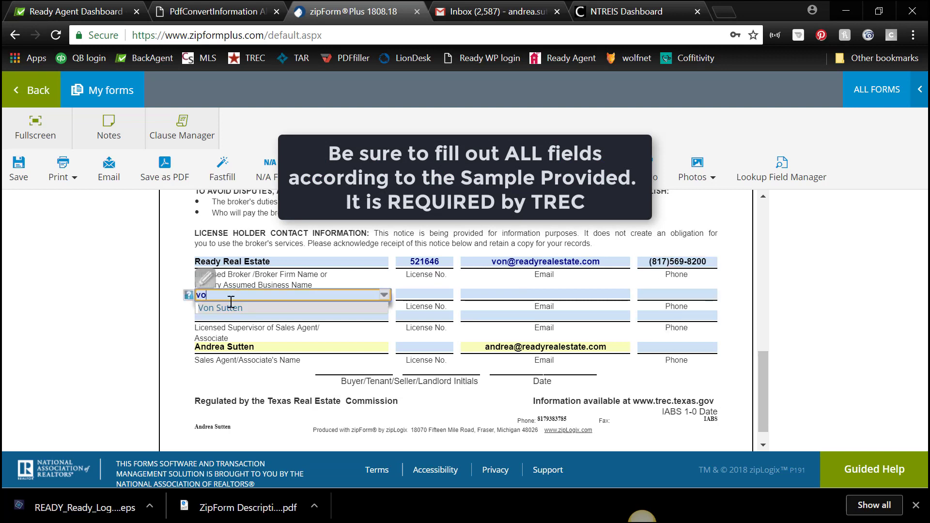
click(220, 307)
click(424, 295)
click(424, 308)
click(544, 294)
click(544, 307)
click(657, 295)
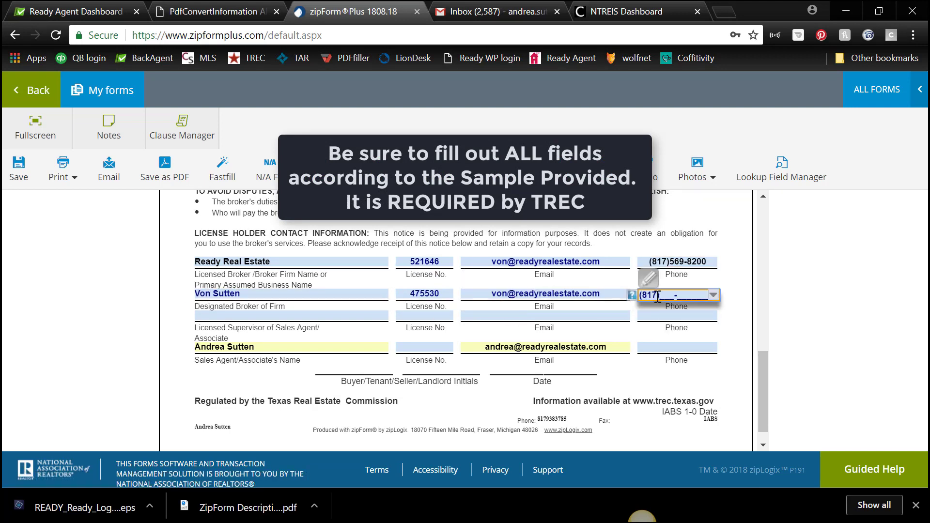
Fill the sales agent supervisor's name, license, email and phone number
click(231, 316)
click(220, 329)
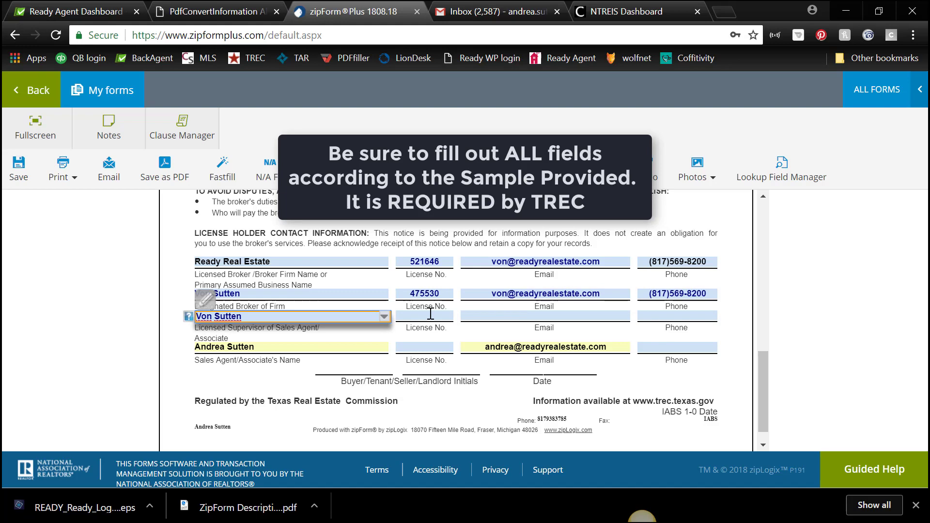
click(424, 316)
click(424, 329)
click(544, 315)
click(677, 315)
Enter the sales agent's license number and choose their phone from the suggestions
key(Tab)
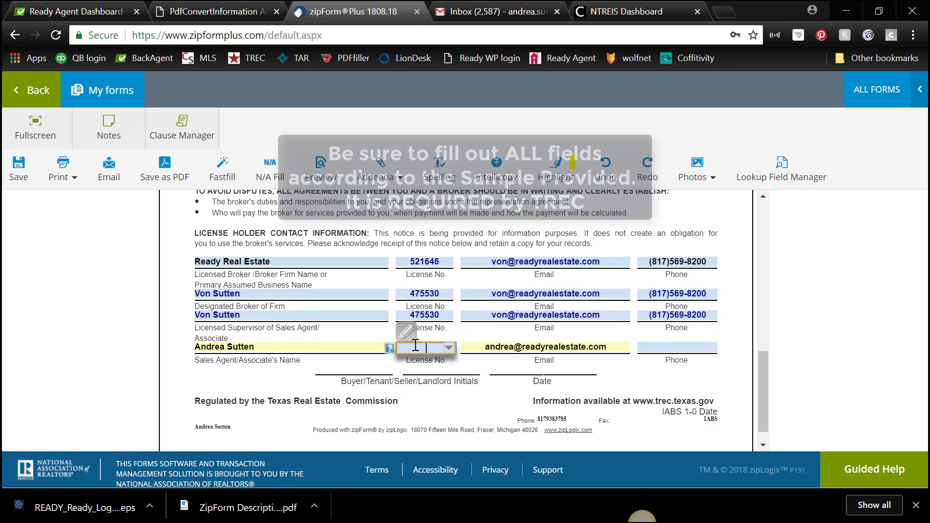
text(547150)
click(677, 347)
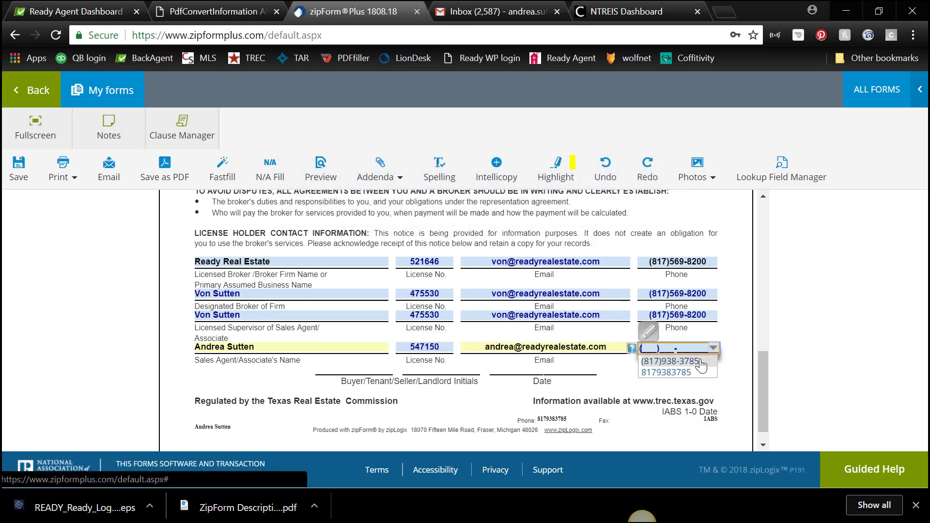
click(677, 361)
scroll(719, 381, up, 8)
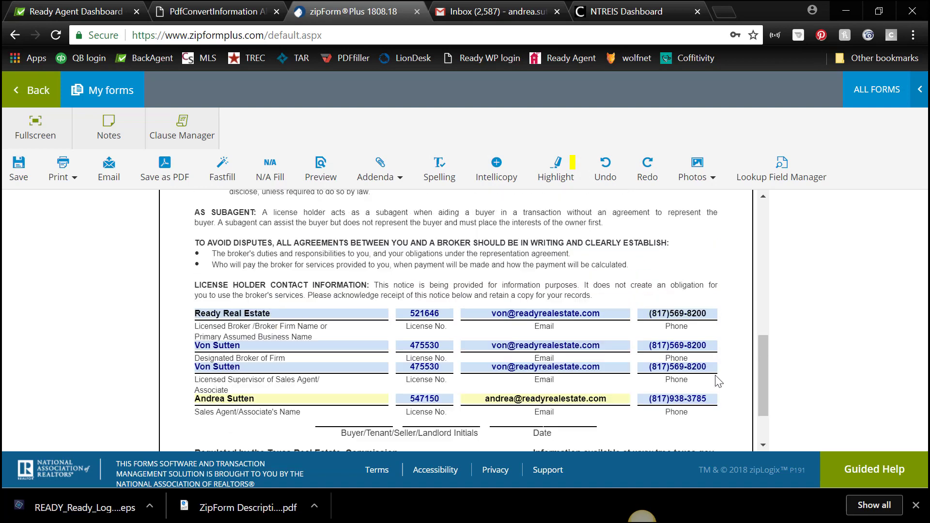
scroll(675, 305, up, 3)
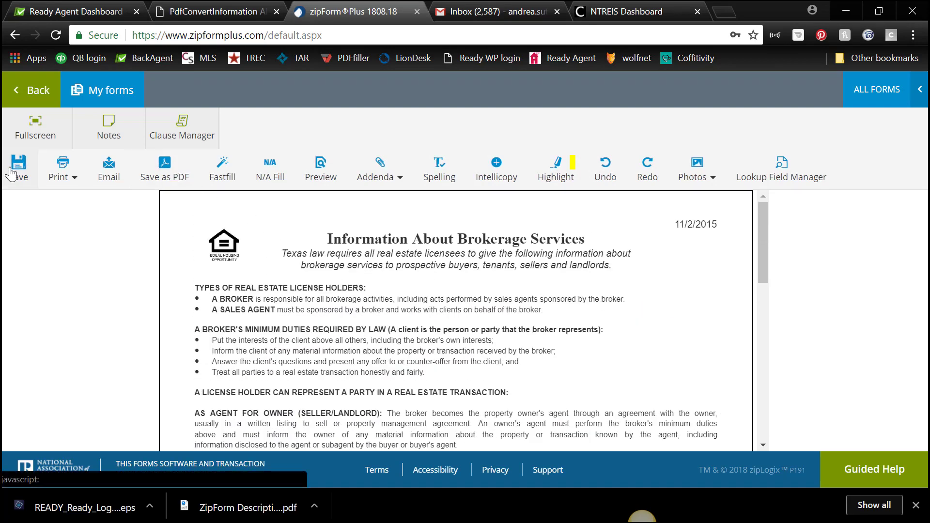
Save the filled-in Information About Brokerage Services form
click(19, 169)
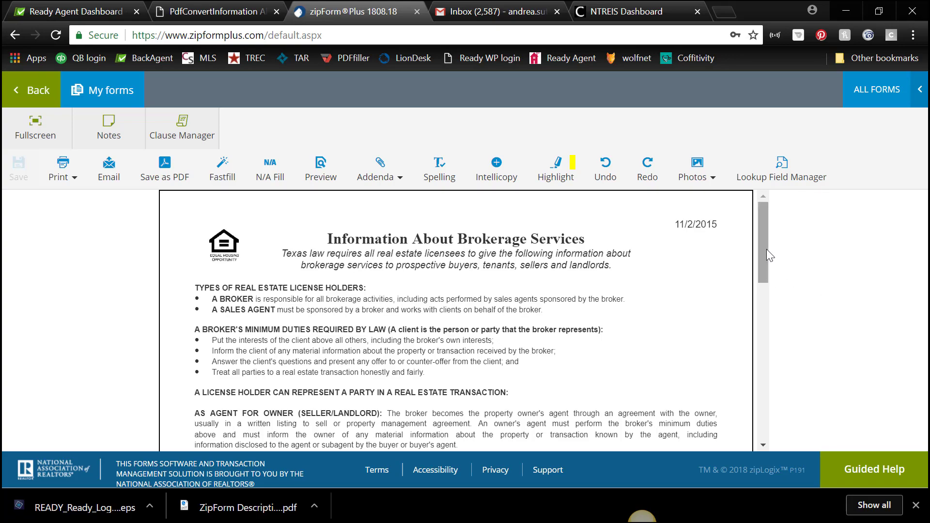
scroll(766, 249, down, 15)
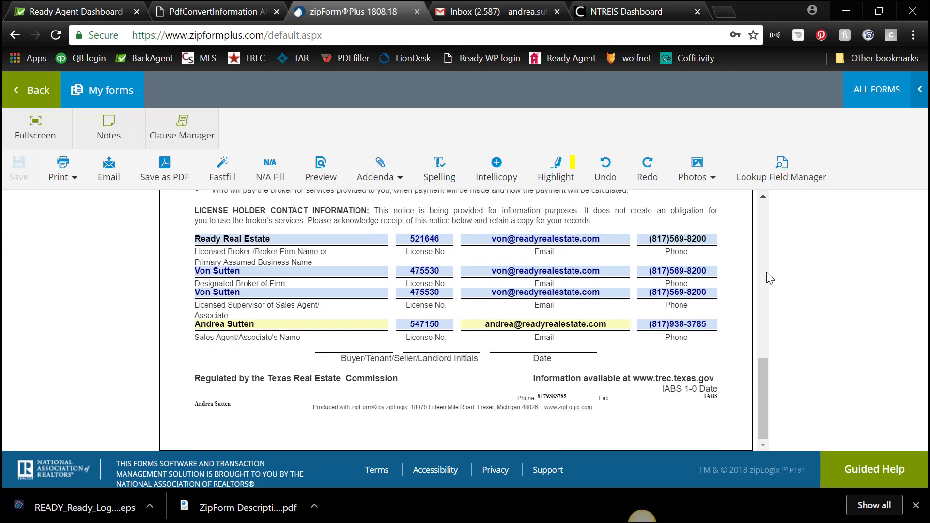
scroll(766, 271, up, 15)
Return to the IABS documents, reopen the form and scroll through its saved contacts
click(43, 94)
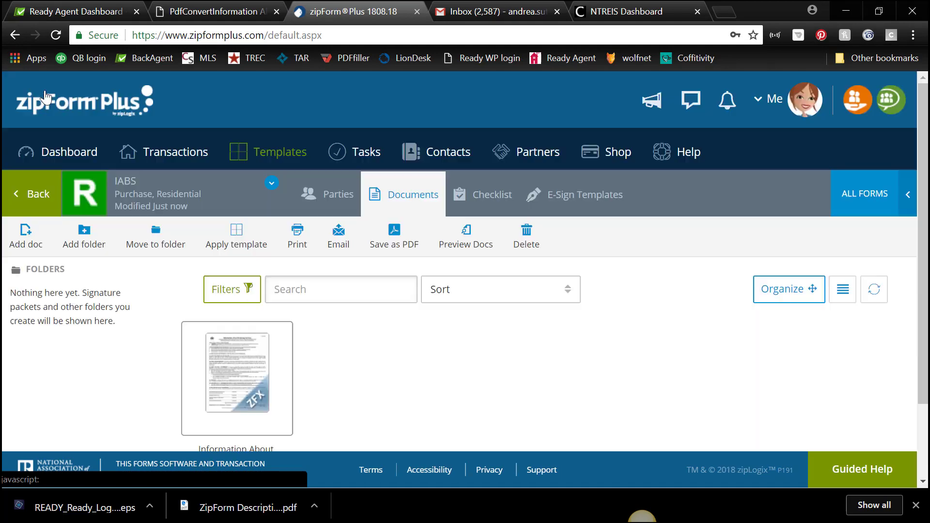
scroll(386, 368, down, 2)
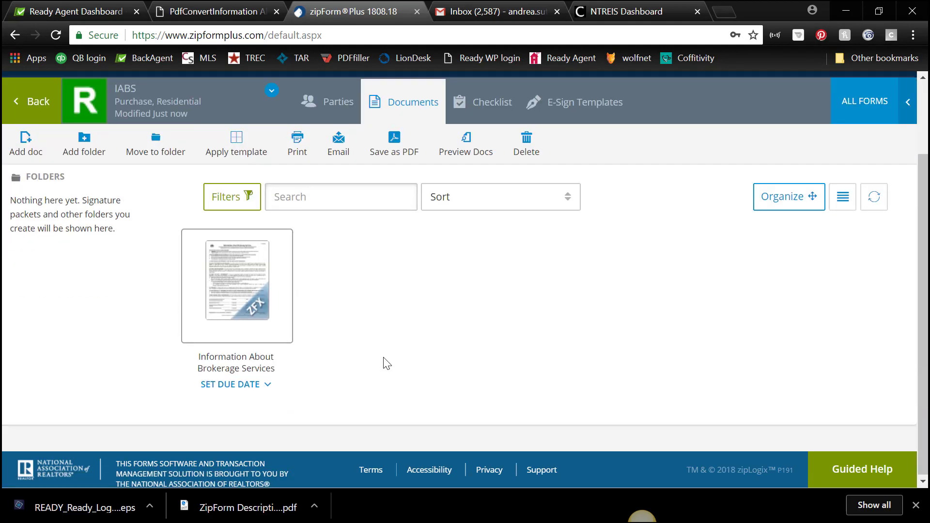
click(247, 287)
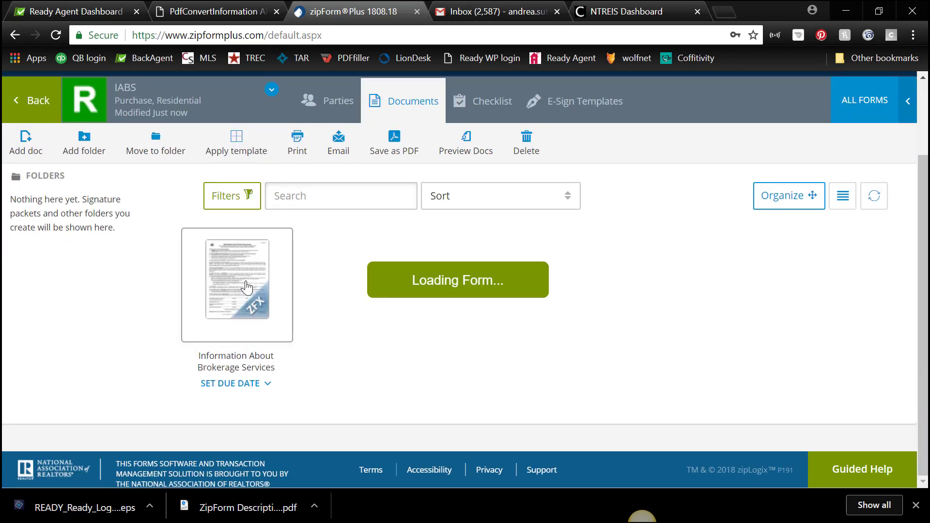
scroll(555, 264, down, 15)
scroll(556, 263, down, 3)
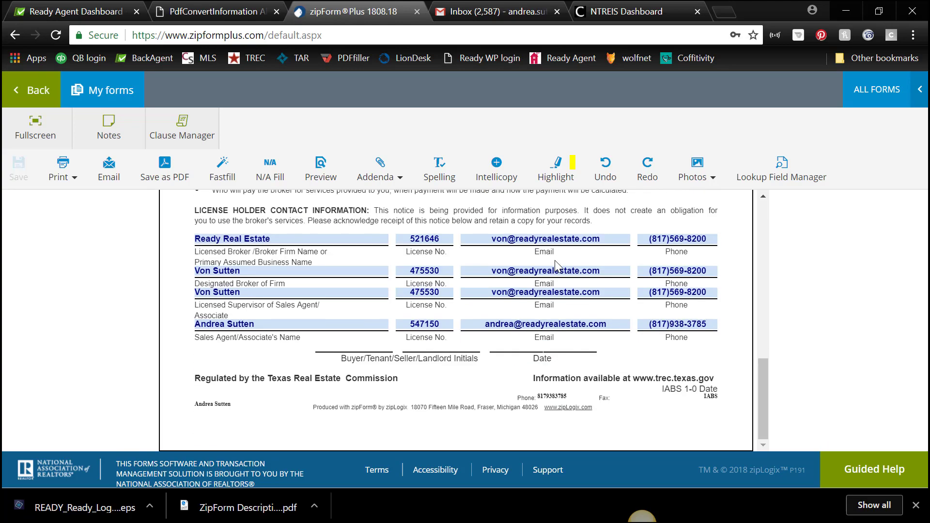
scroll(556, 264, up, 8)
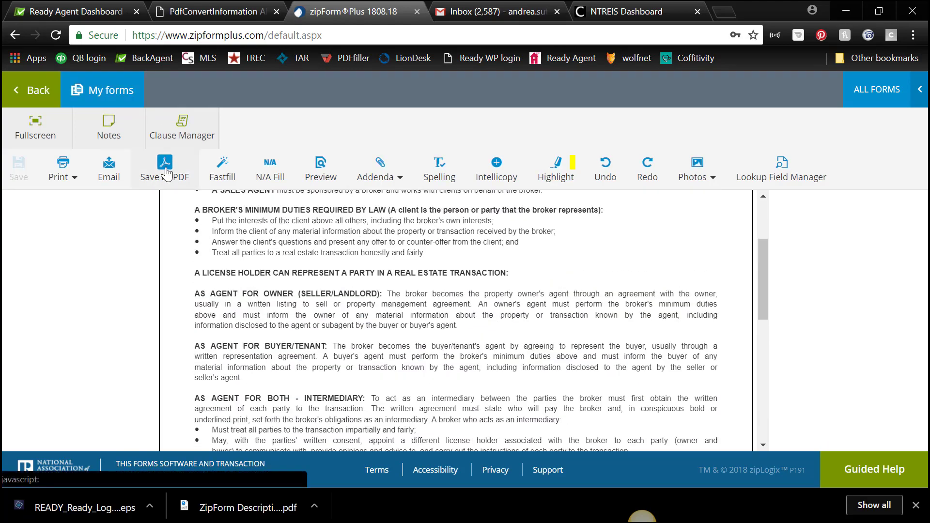
Export the IABS form as a PDF to this device and download the generated file
click(165, 172)
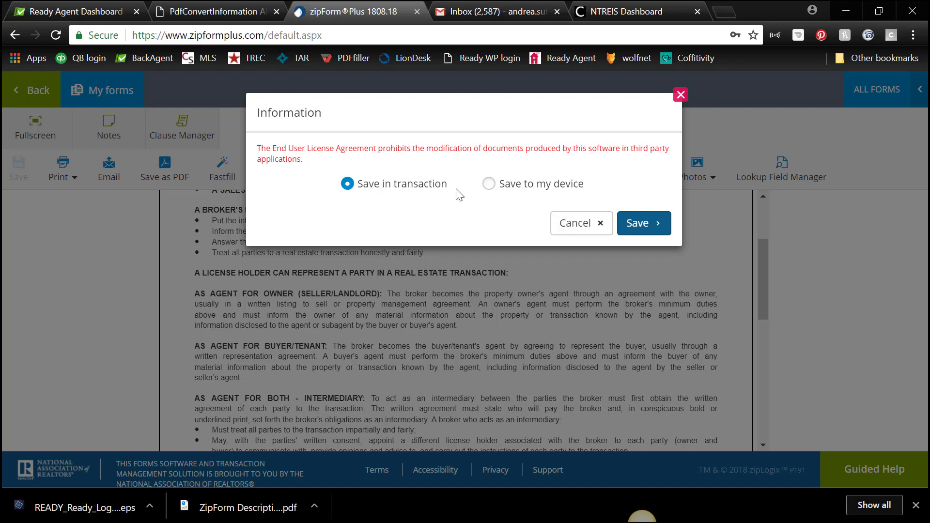
click(489, 184)
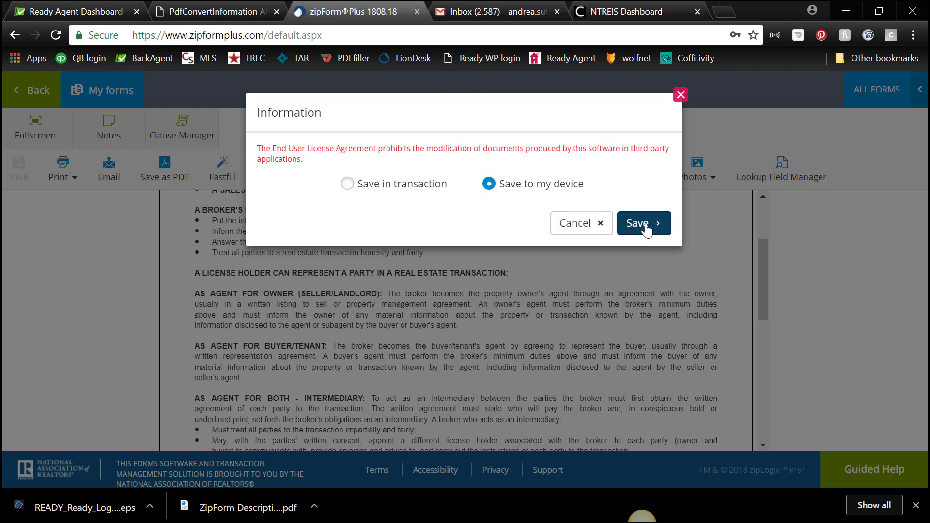
click(637, 223)
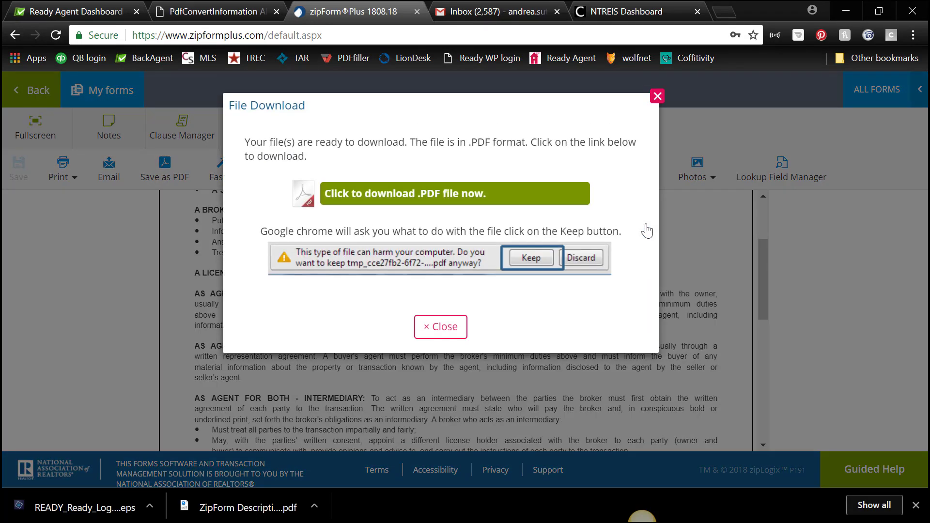
click(433, 200)
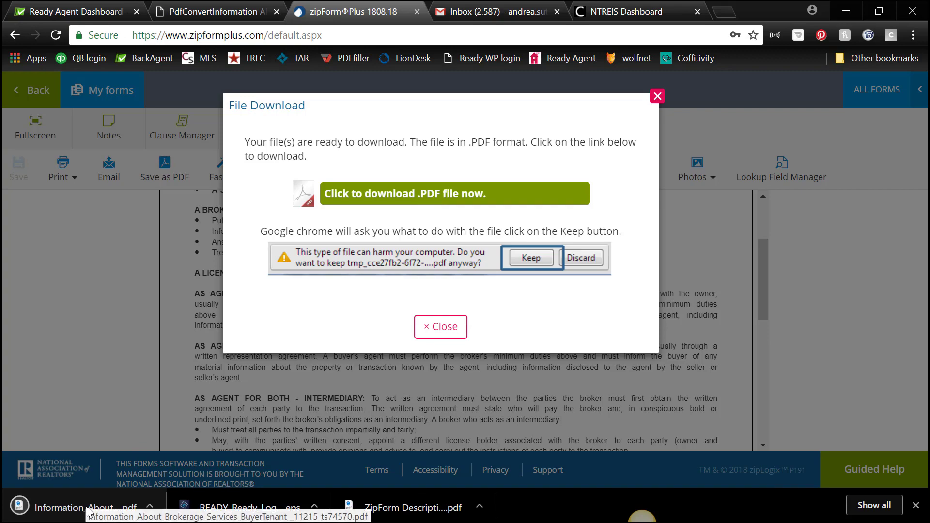
Open the downloaded brokerage-services PDF in a Chrome tab and look it over
click(88, 508)
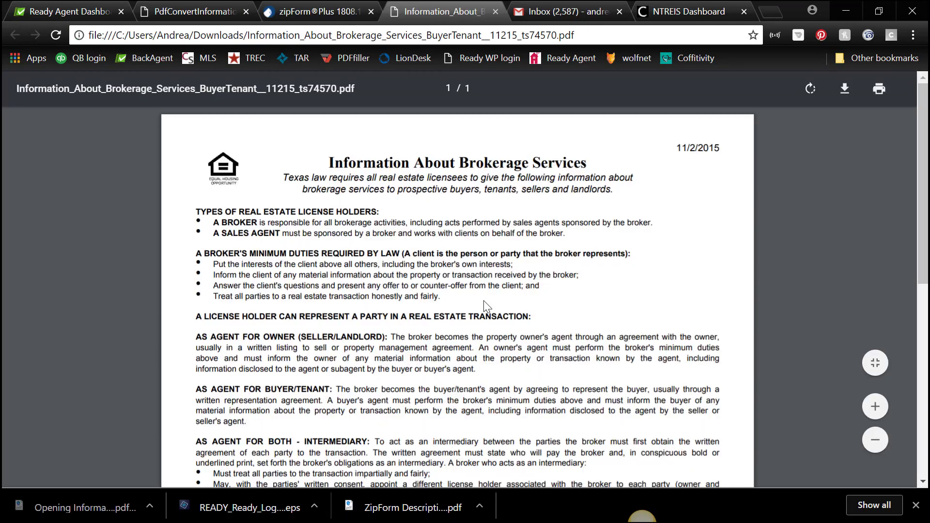
scroll(484, 300, down, 8)
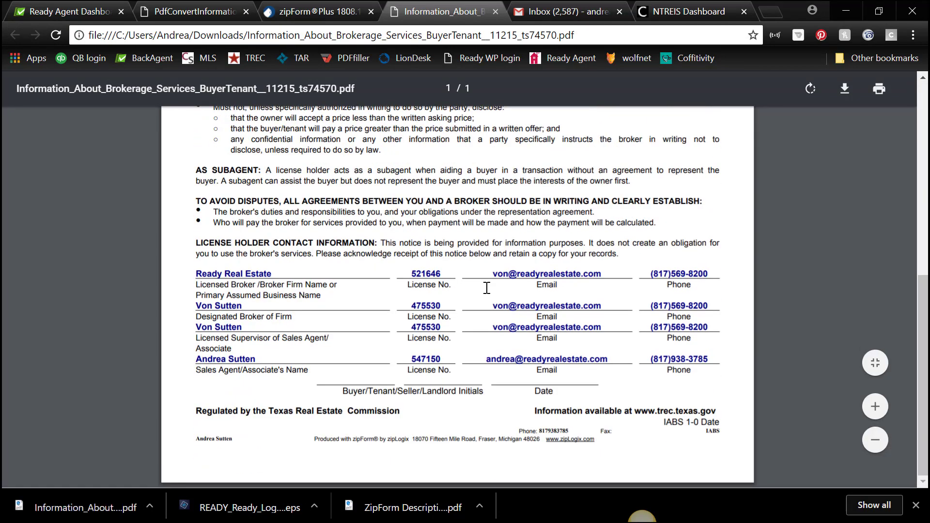
scroll(486, 288, up, 8)
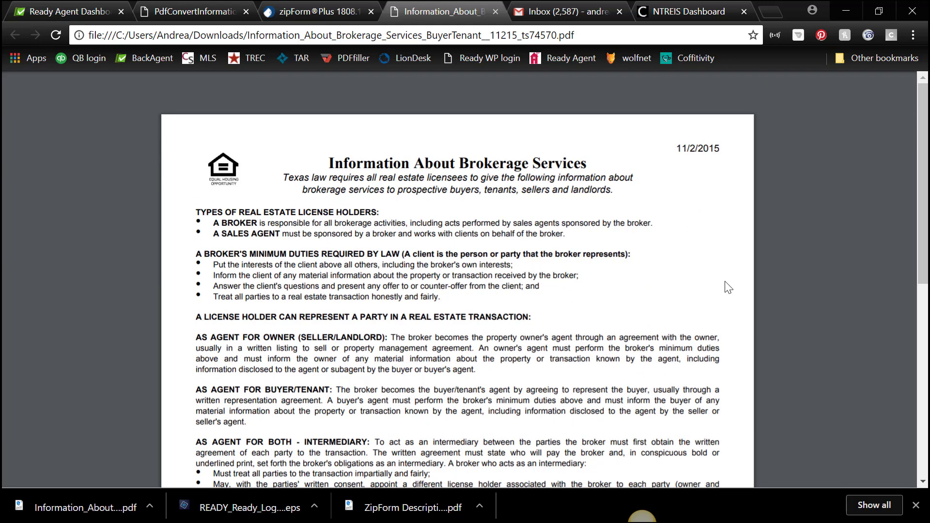
Save a copy of the PDF as 'Andreas IABS' in the Dropbox personal folder
mouse_move(776, 117)
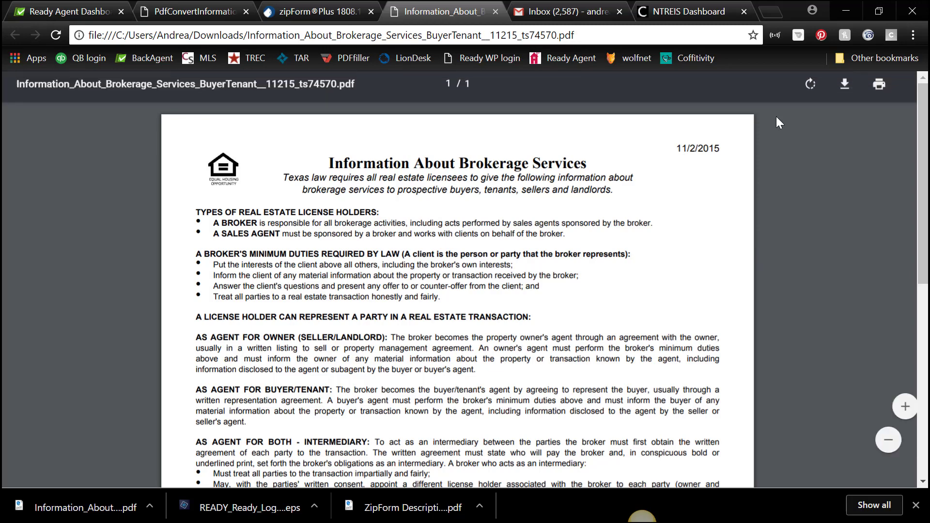
click(845, 90)
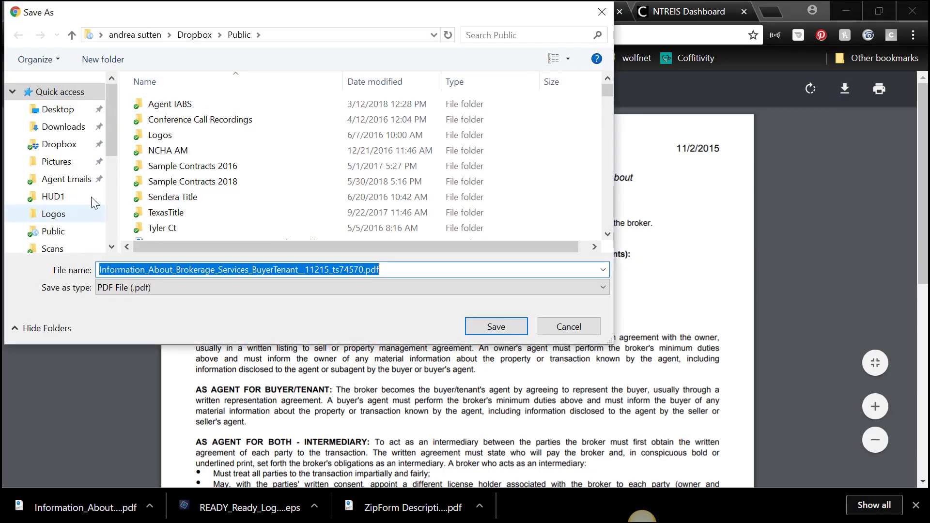
click(57, 144)
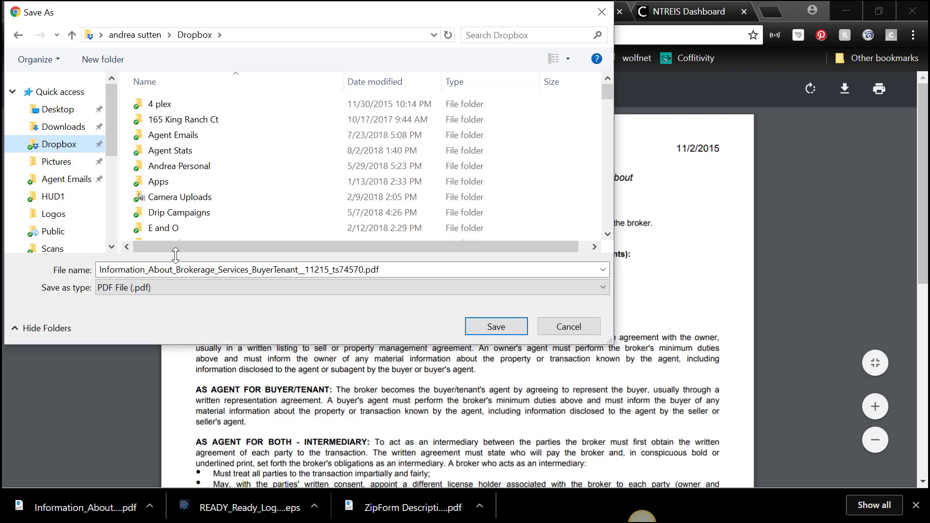
double_click(180, 167)
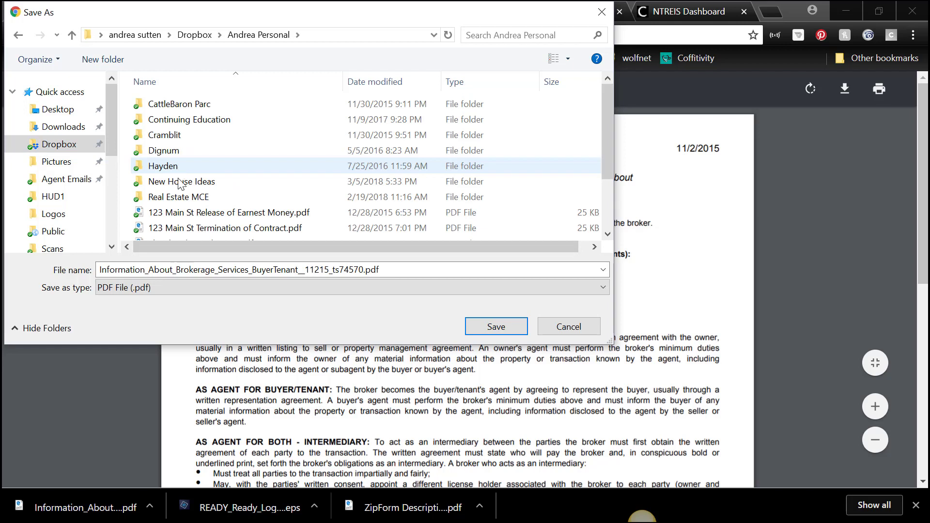
click(158, 269)
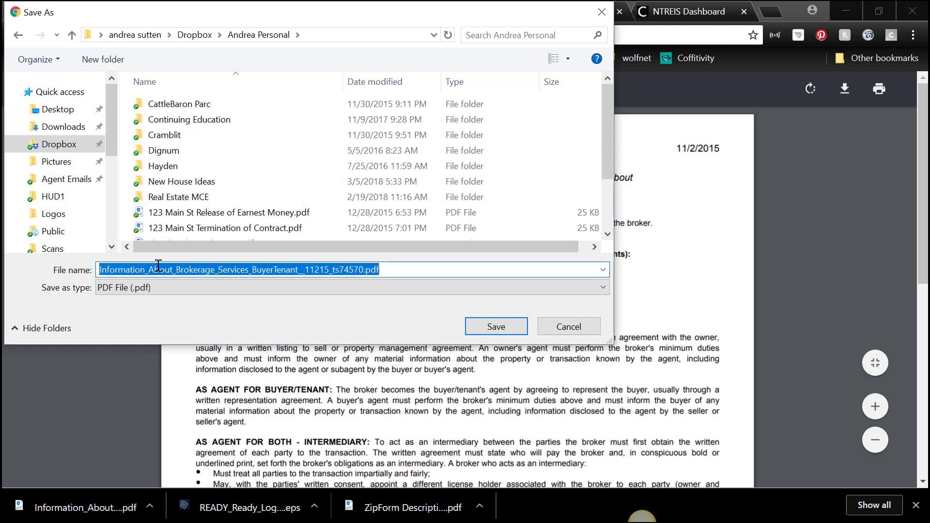
text(Andreas)
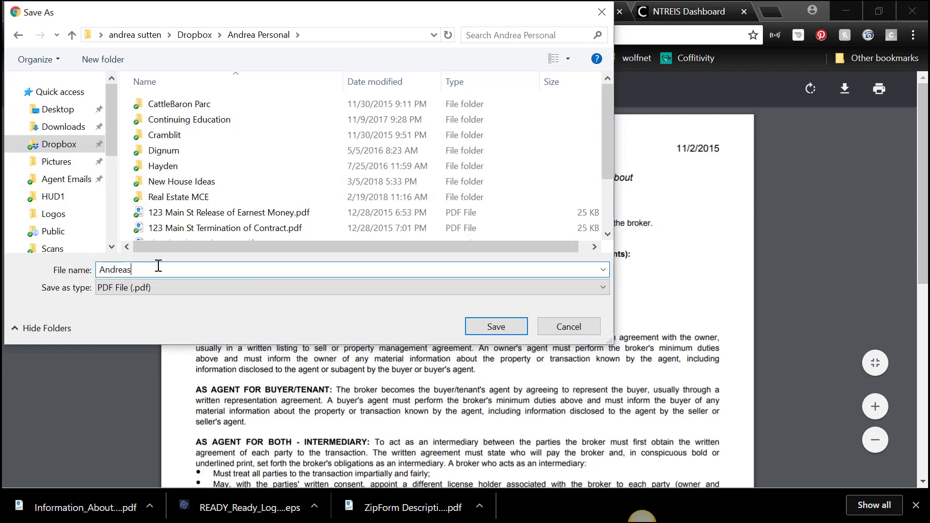
text( IABS)
click(500, 331)
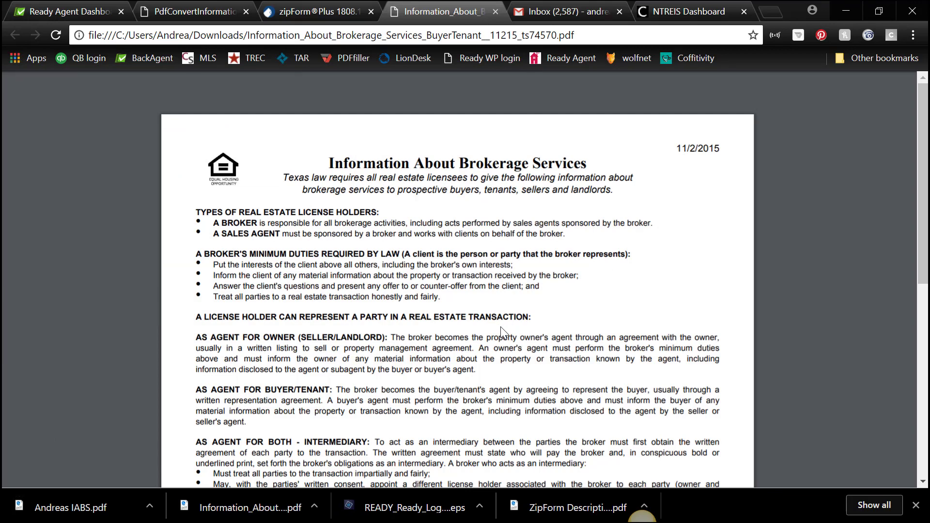
scroll(489, 306, down, 8)
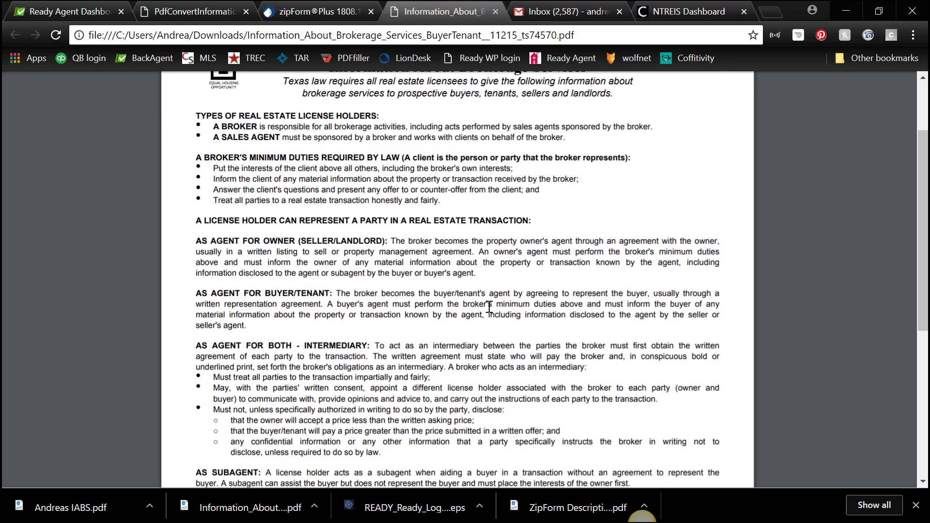